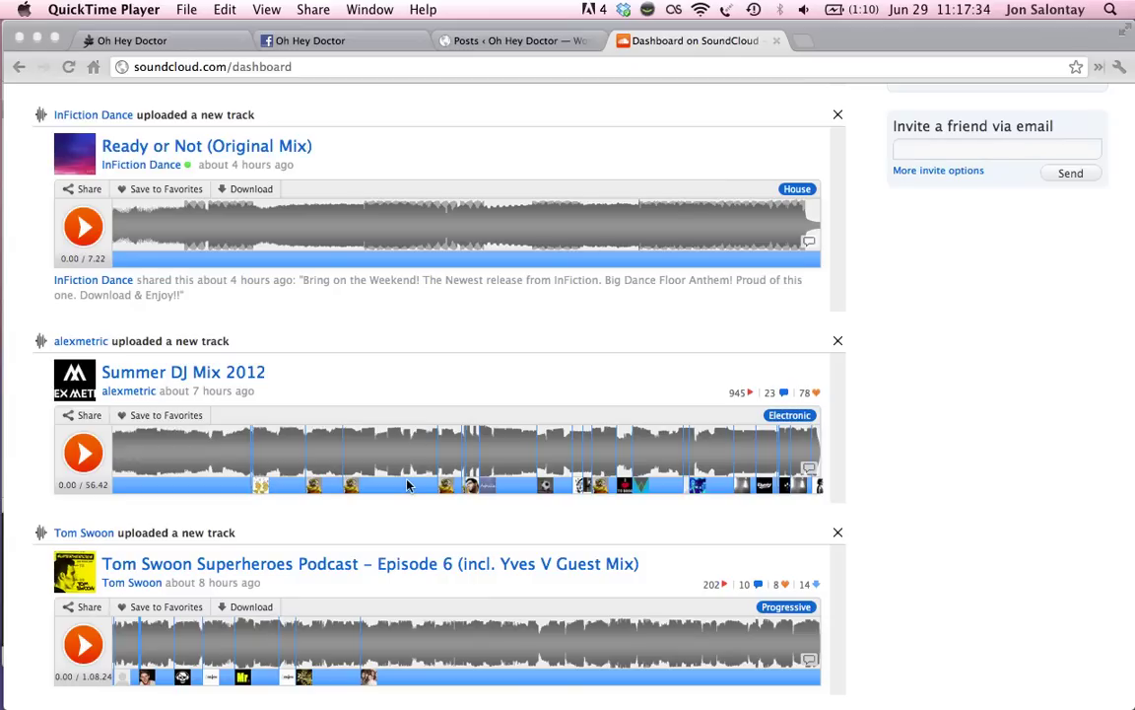
Step: Open the page of alexmetric's Summer DJ Mix 2012 track from the SoundCloud dashboard feed
scroll(148, 395, "down", 1)
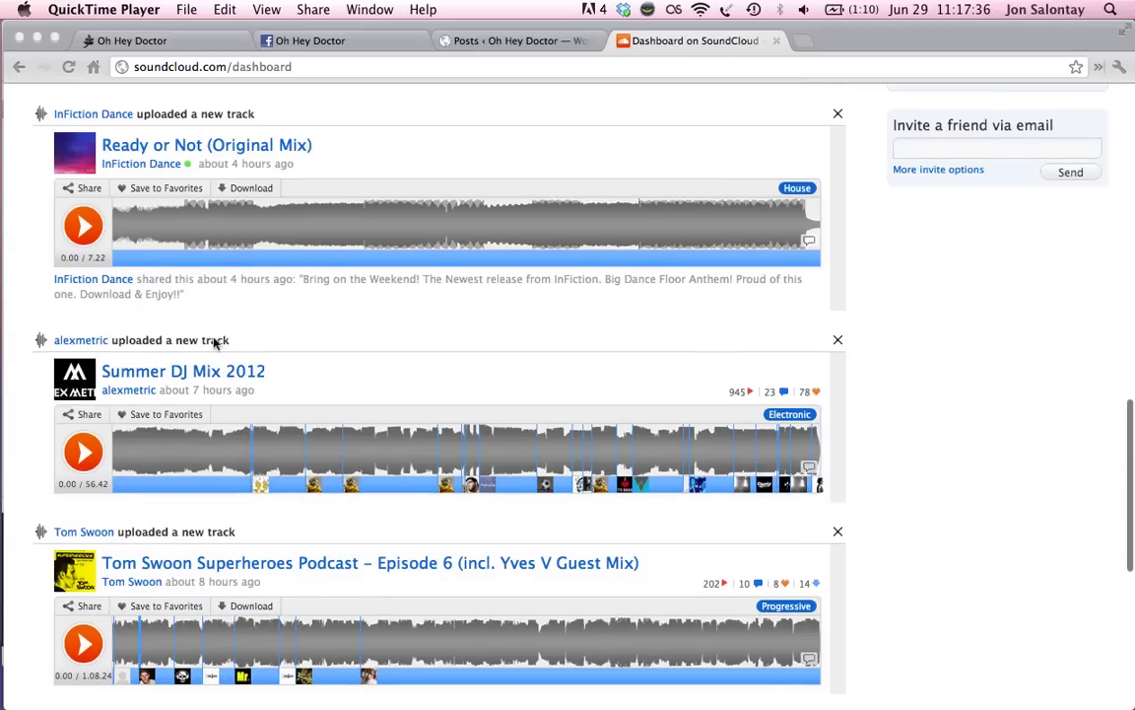
left_click(437, 338)
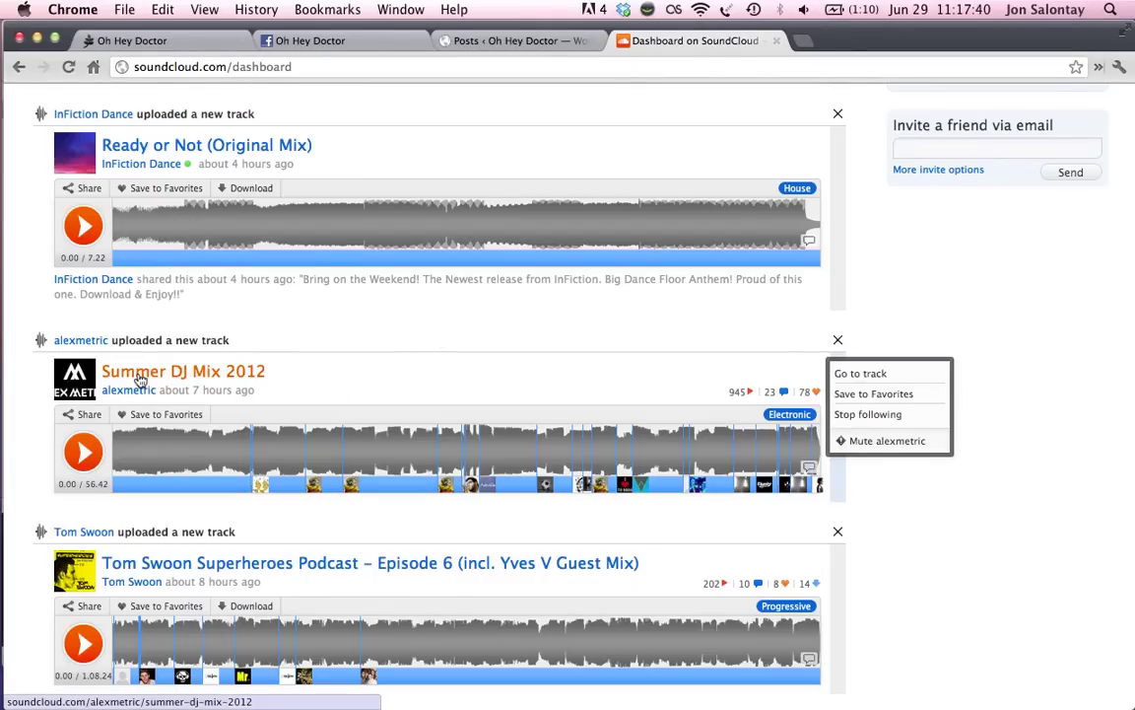
left_click(141, 379)
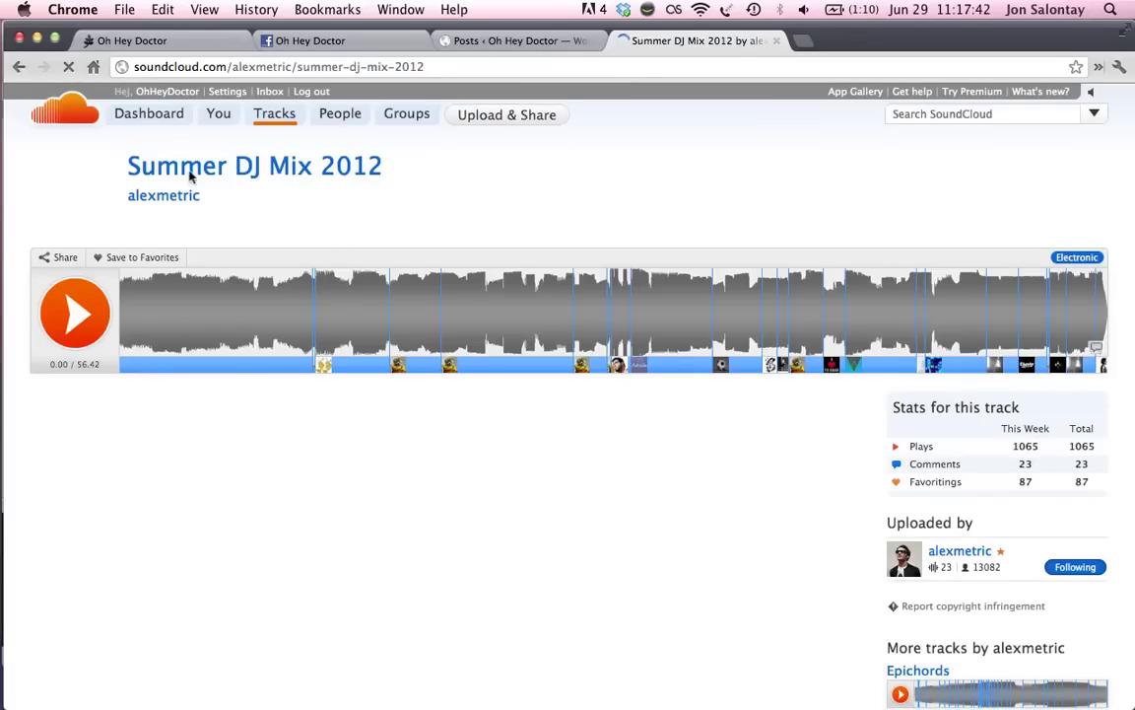
Step: Create a new WordPress post titled "Summer DJ Mix 2012 - Alex Metric", copying the mix name from its SoundCloud page
left_click(502, 39)
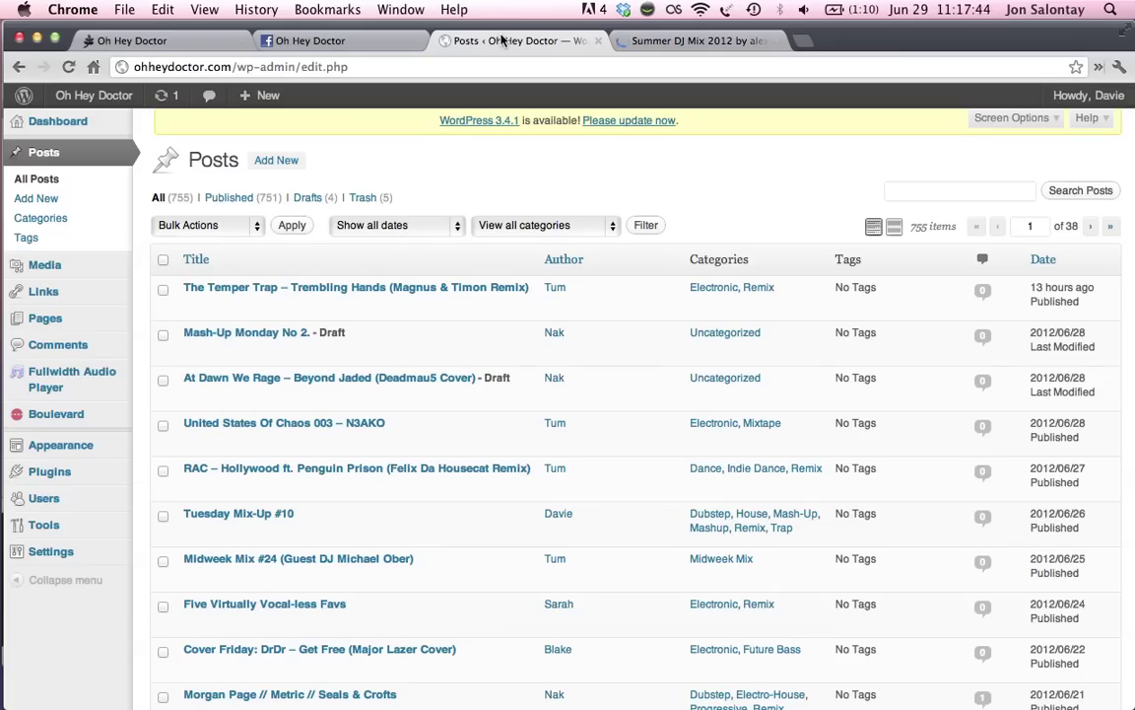
left_click(280, 161)
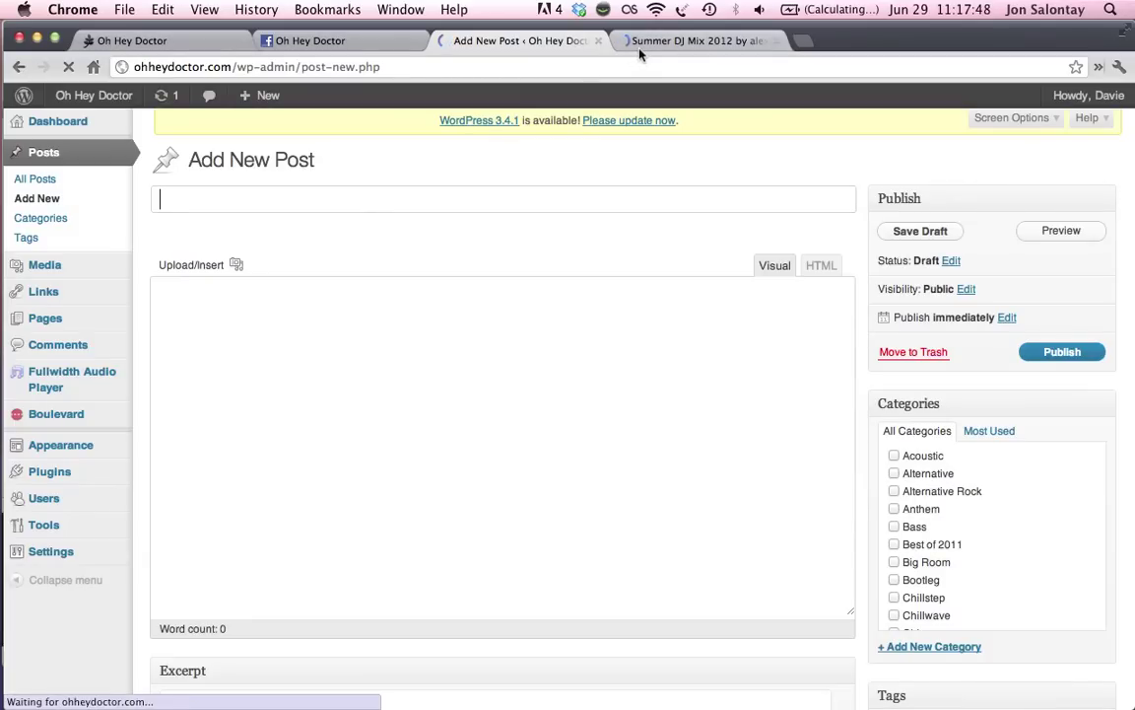
left_click(625, 42)
left_click_drag(420, 167, 131, 172)
key("super+c")
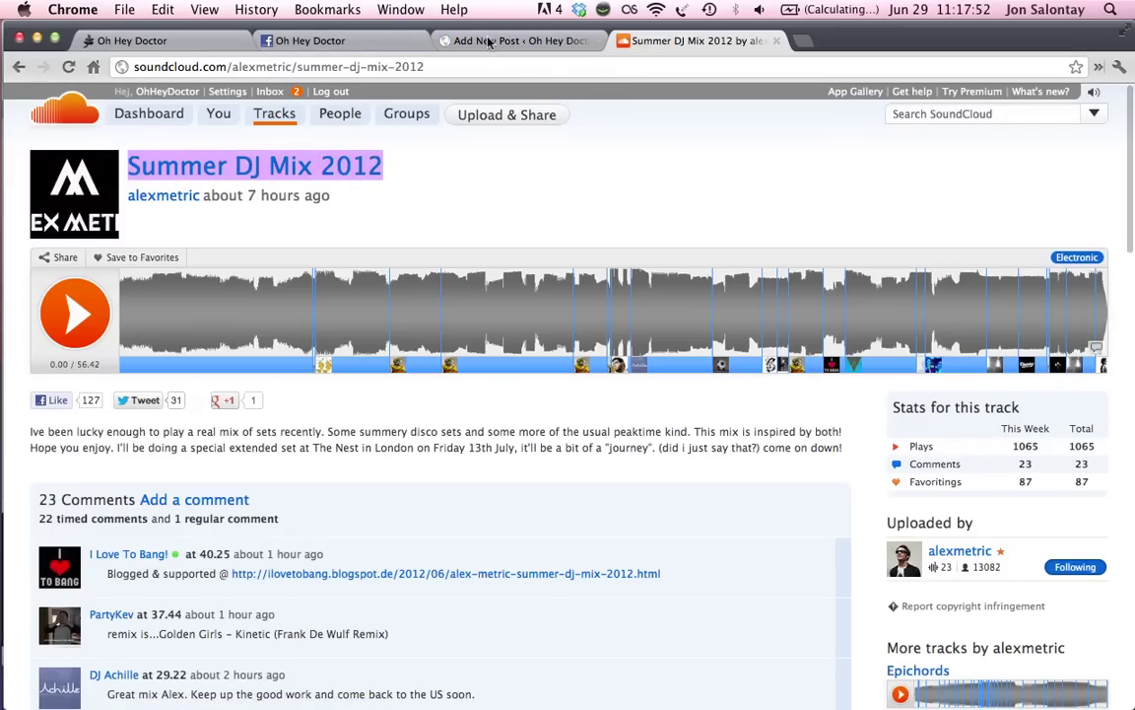
left_click(517, 40)
key("super+v")
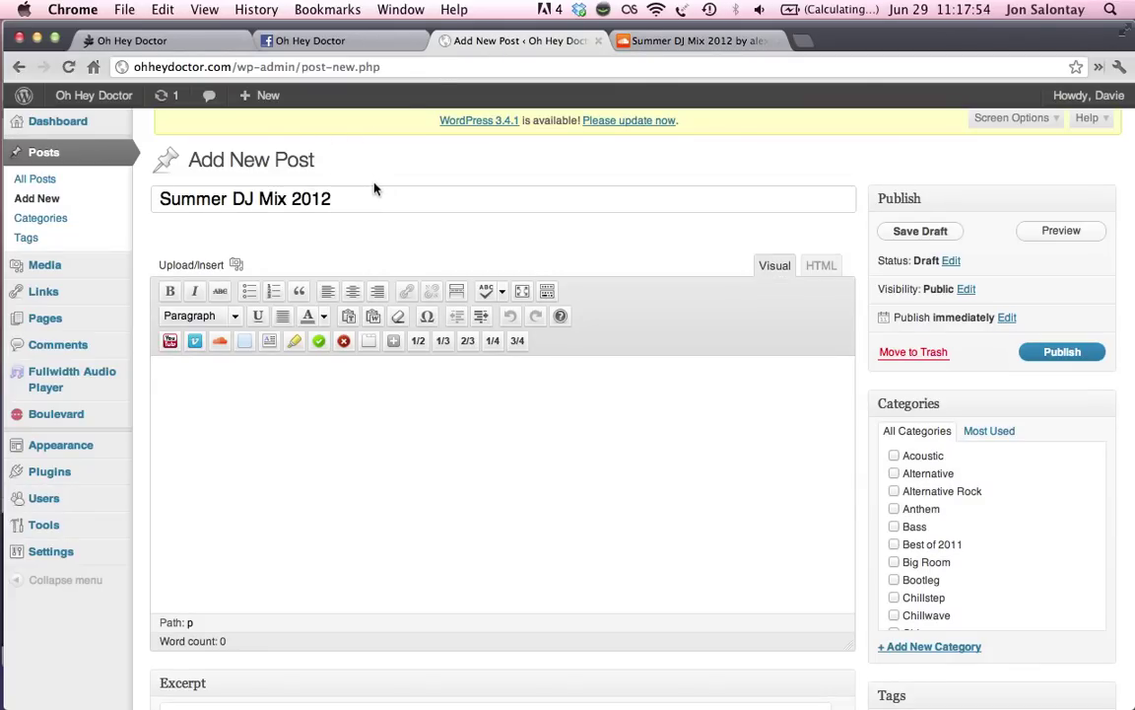
type("- Alex Metric")
key("Tab")
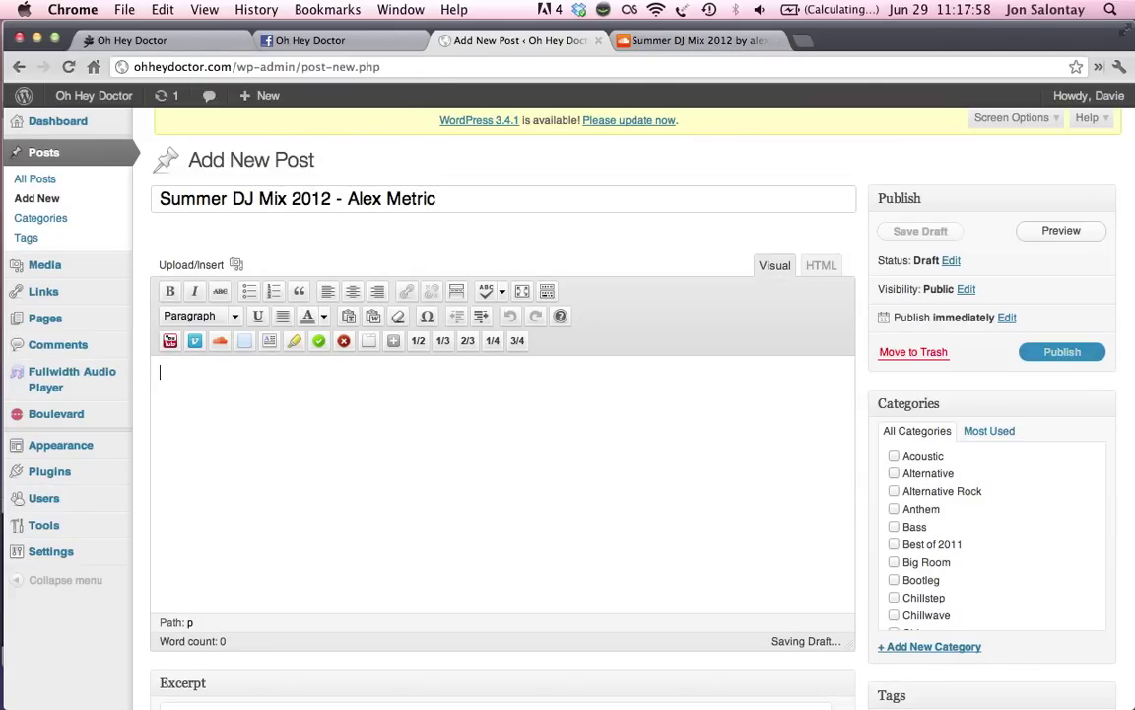
Step: Write "dfasdf he's super good lol" as the body text of the new post
scroll(687, 522, "down", 1)
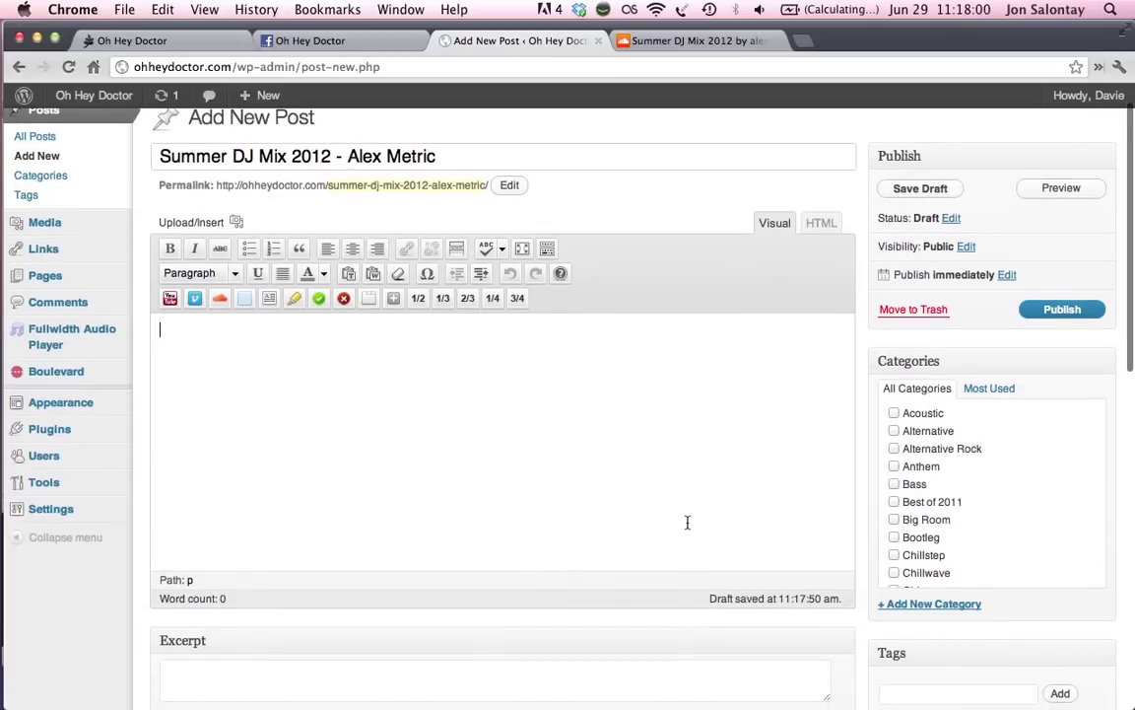
type("dfasdf he's super good lol")
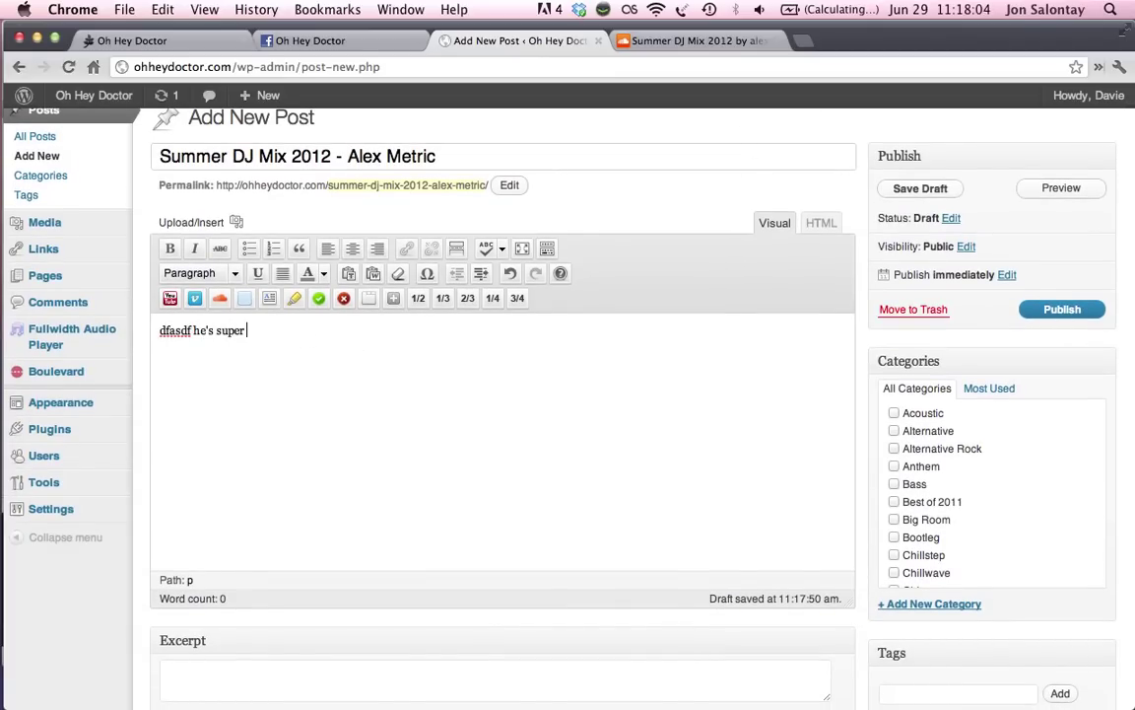
left_click(654, 47)
left_click(493, 43)
Step: Open the Fullwidth Audio Player track list in a separate browser tab and start a new track there
mouse_move(83, 335)
left_click(36, 336, "super")
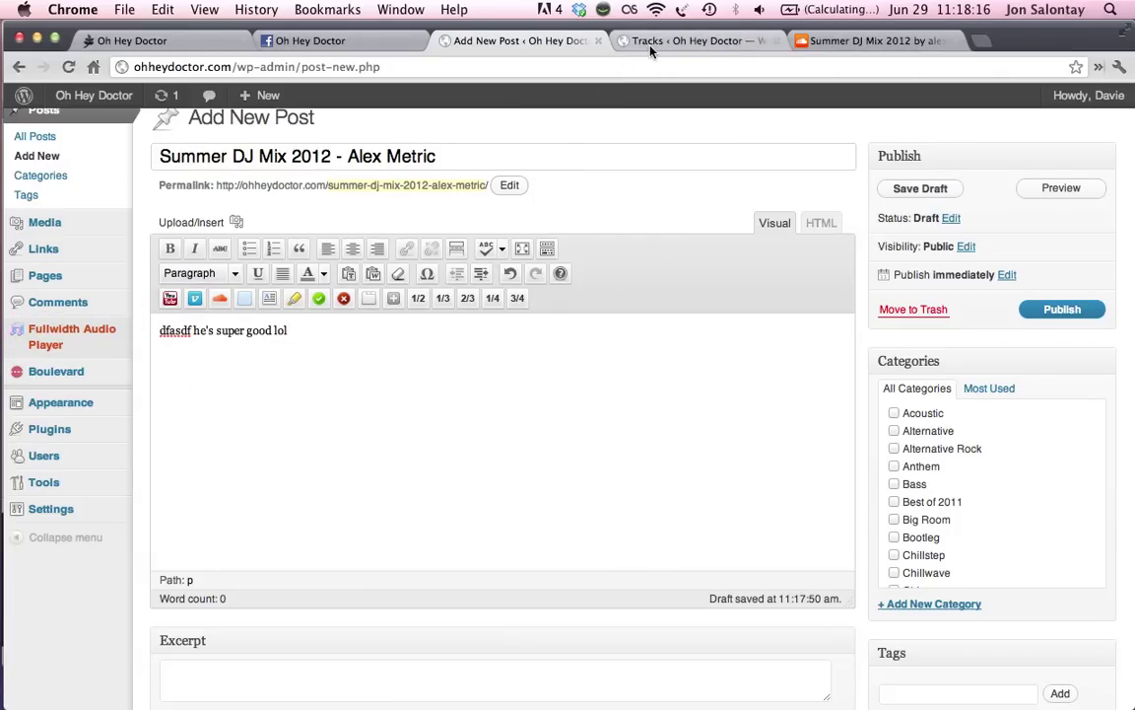
left_click(651, 44)
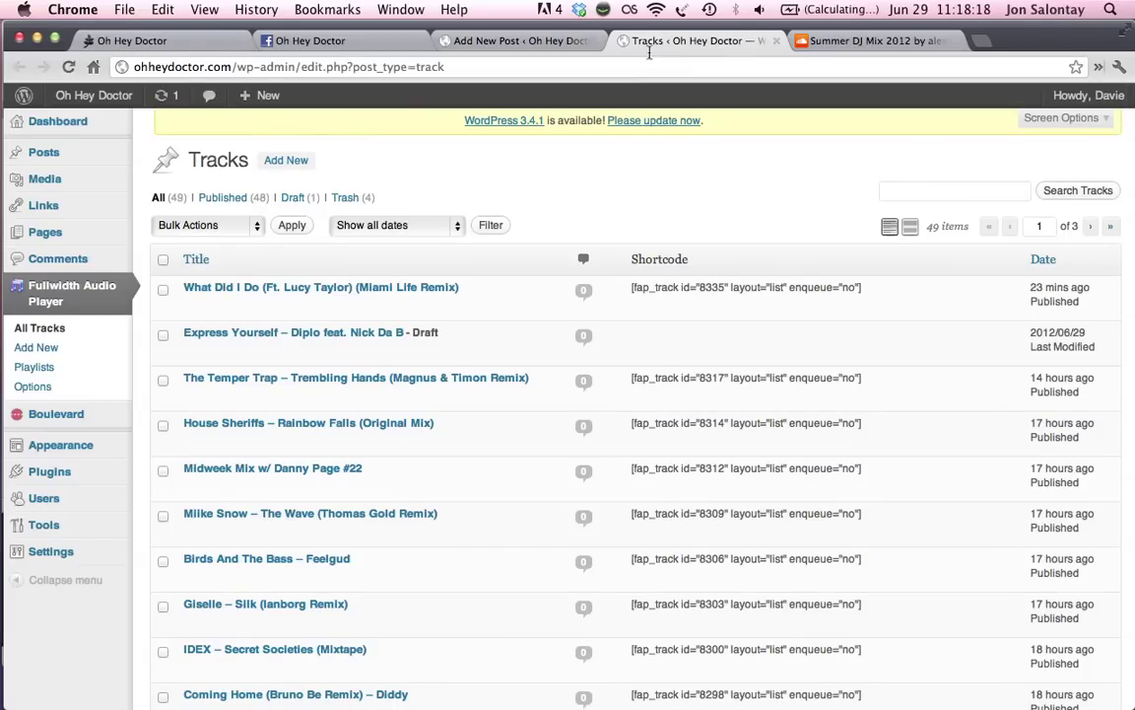
left_click(282, 161)
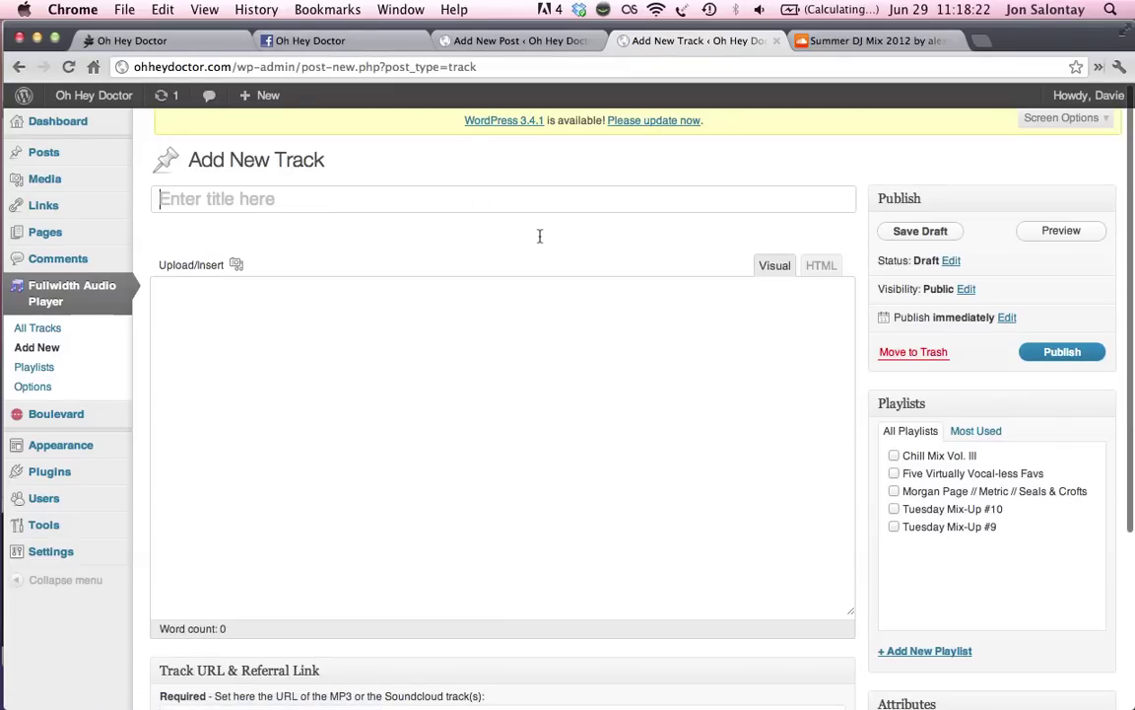
scroll(539, 236, "down", 4)
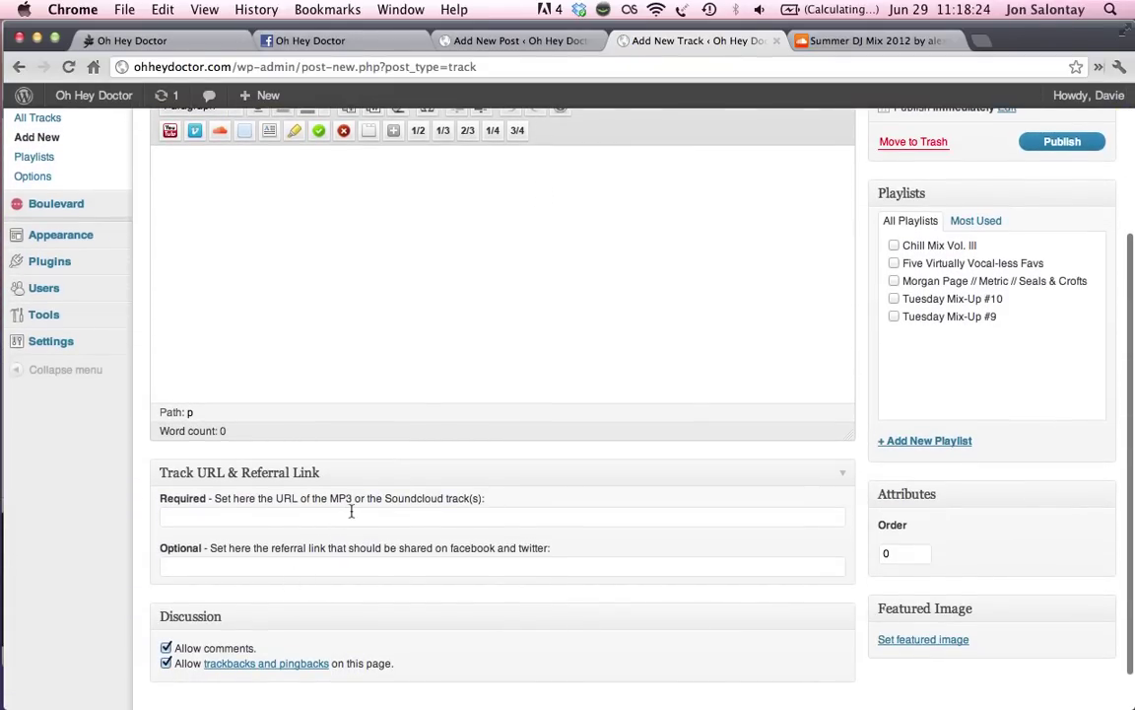
left_click(351, 515)
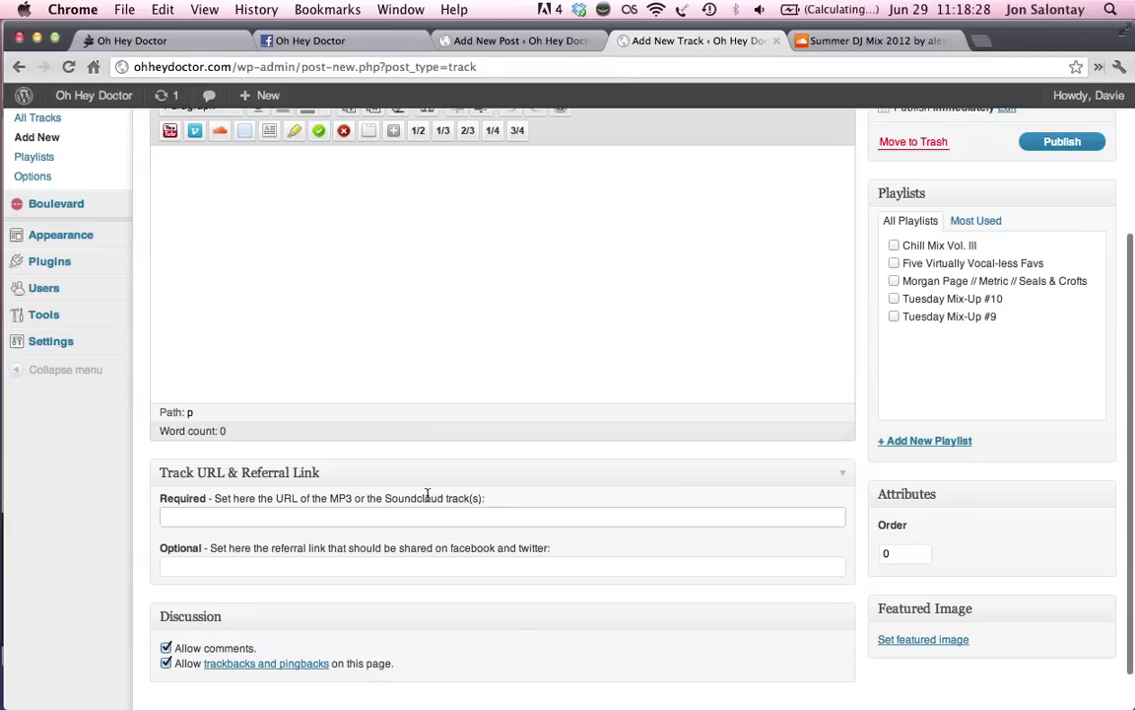
left_click(856, 40)
left_click(511, 71)
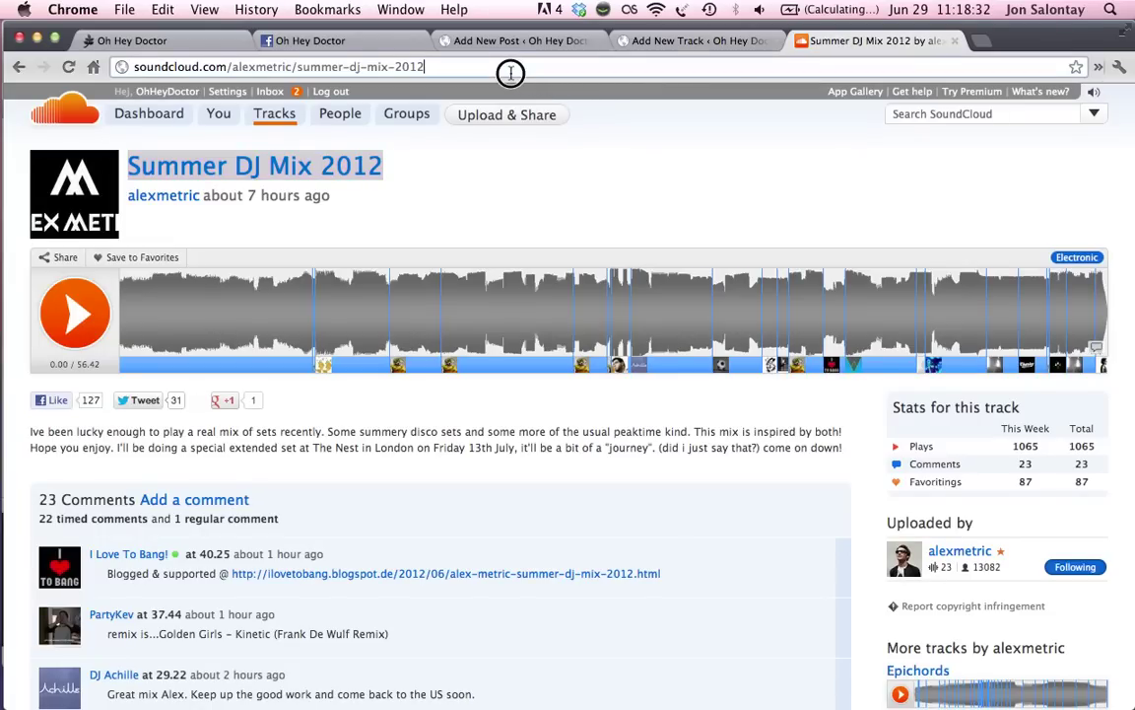
key("super+c")
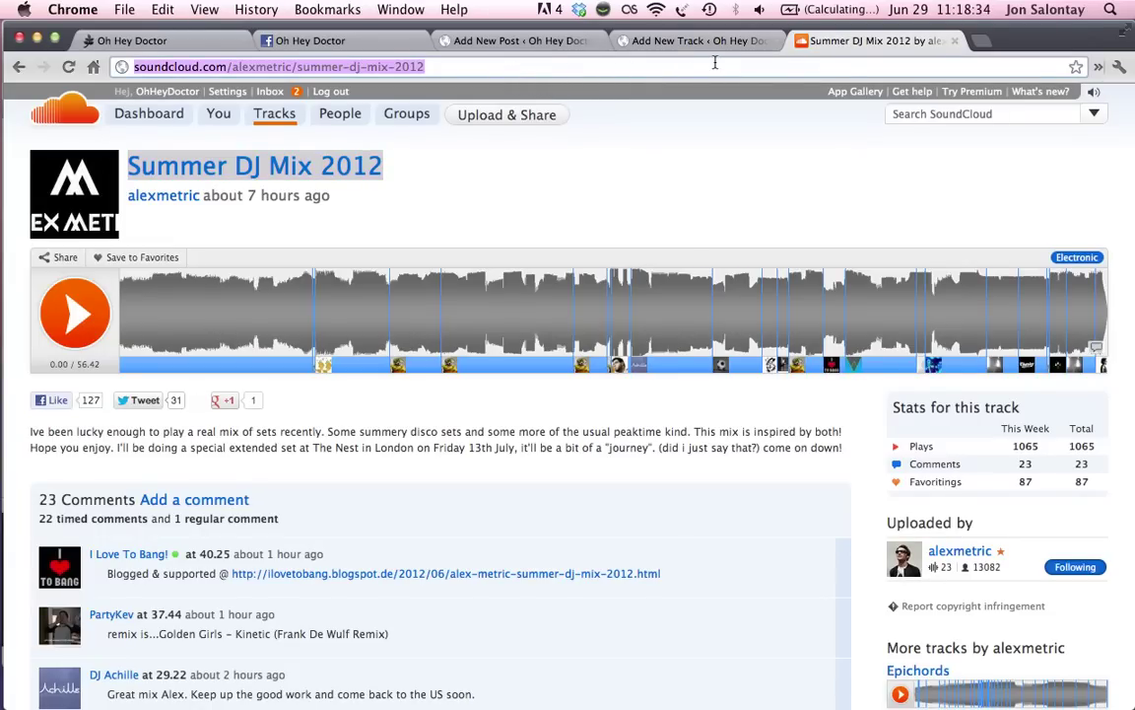
left_click(738, 44)
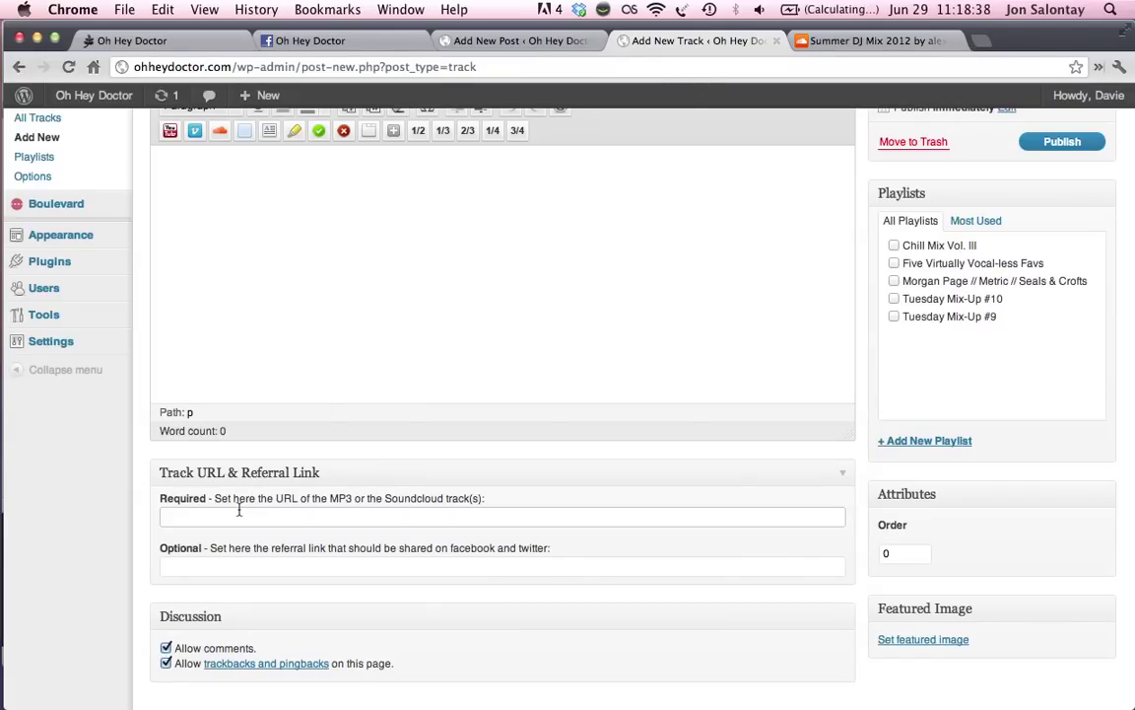
key("super+v")
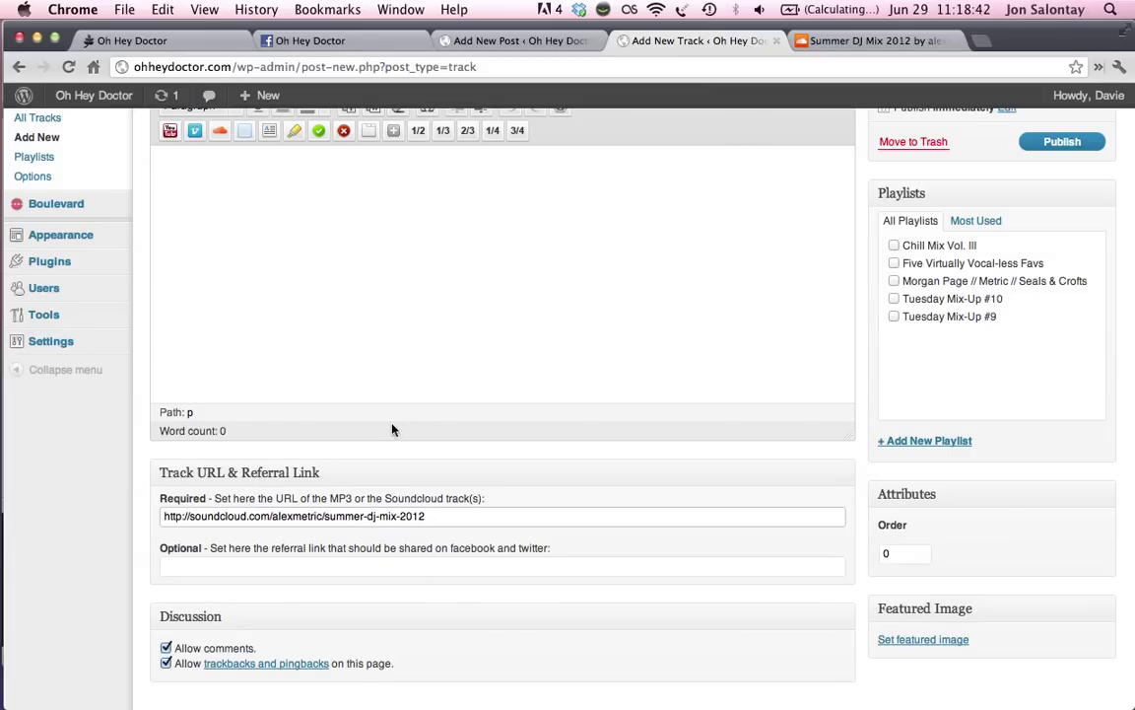
left_click(212, 568)
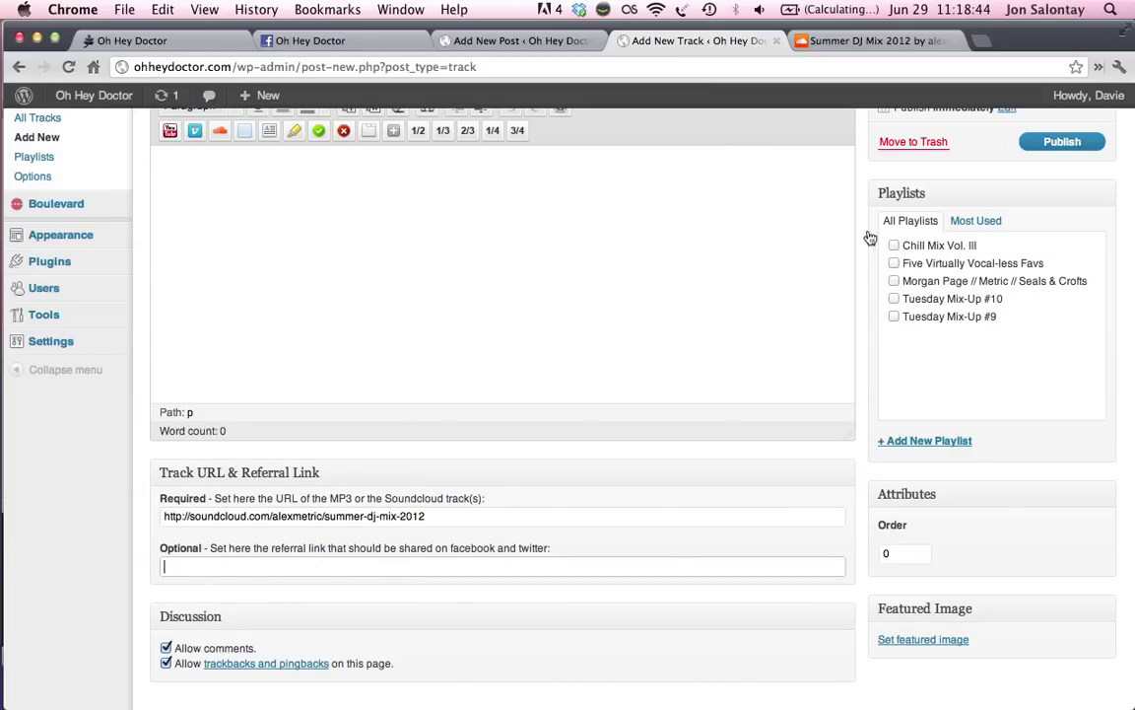
left_click(809, 41)
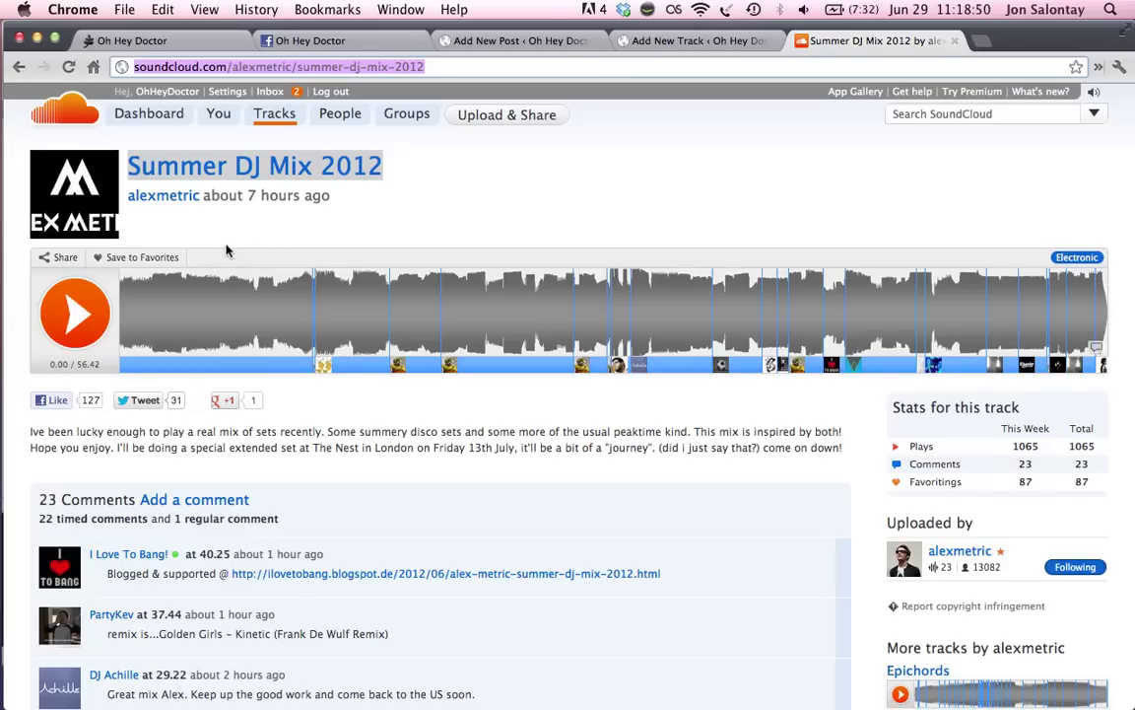
right_click(201, 262)
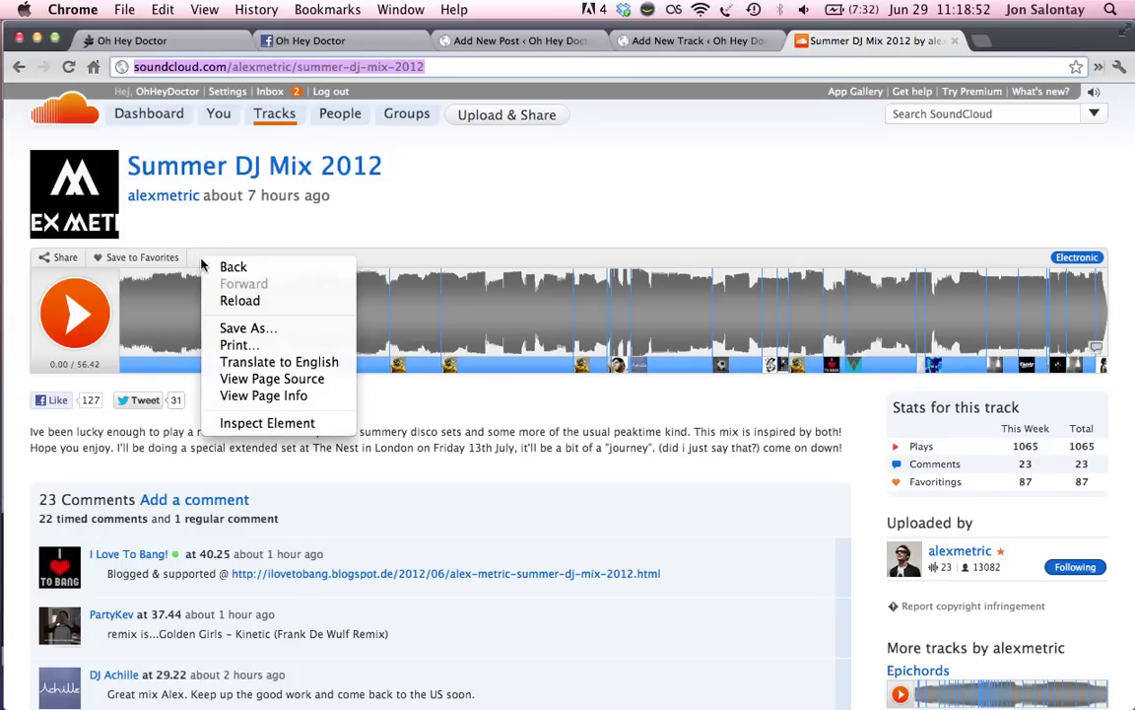
left_click(571, 195)
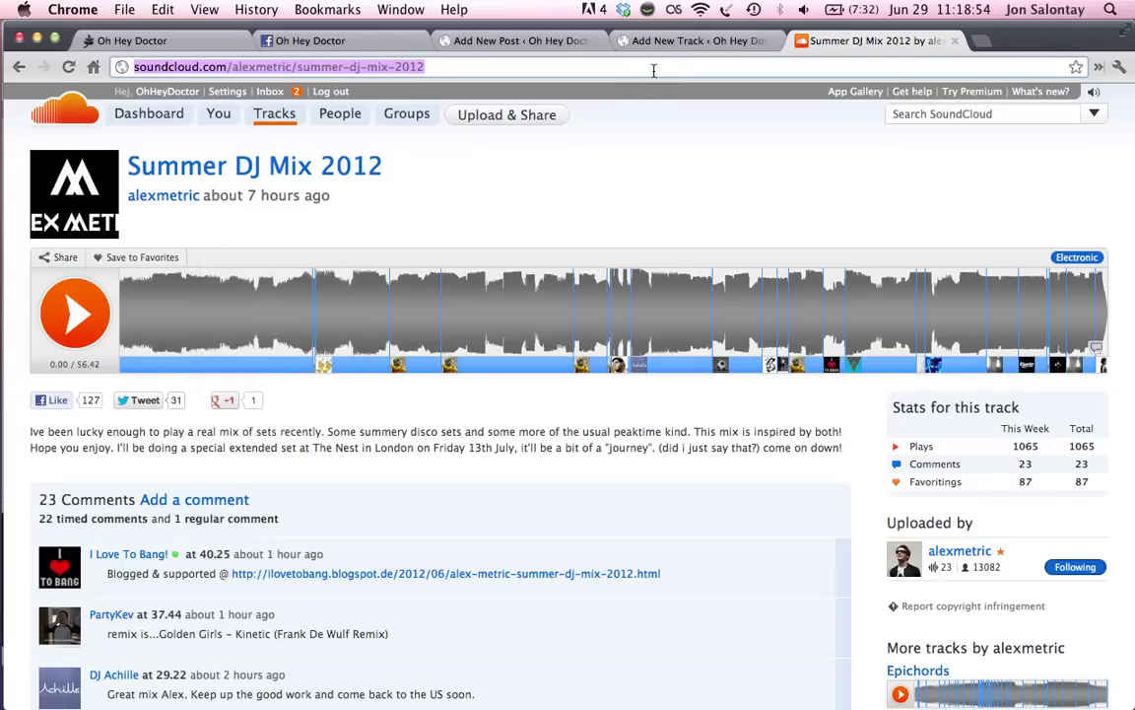
left_click(701, 40)
left_click(223, 569)
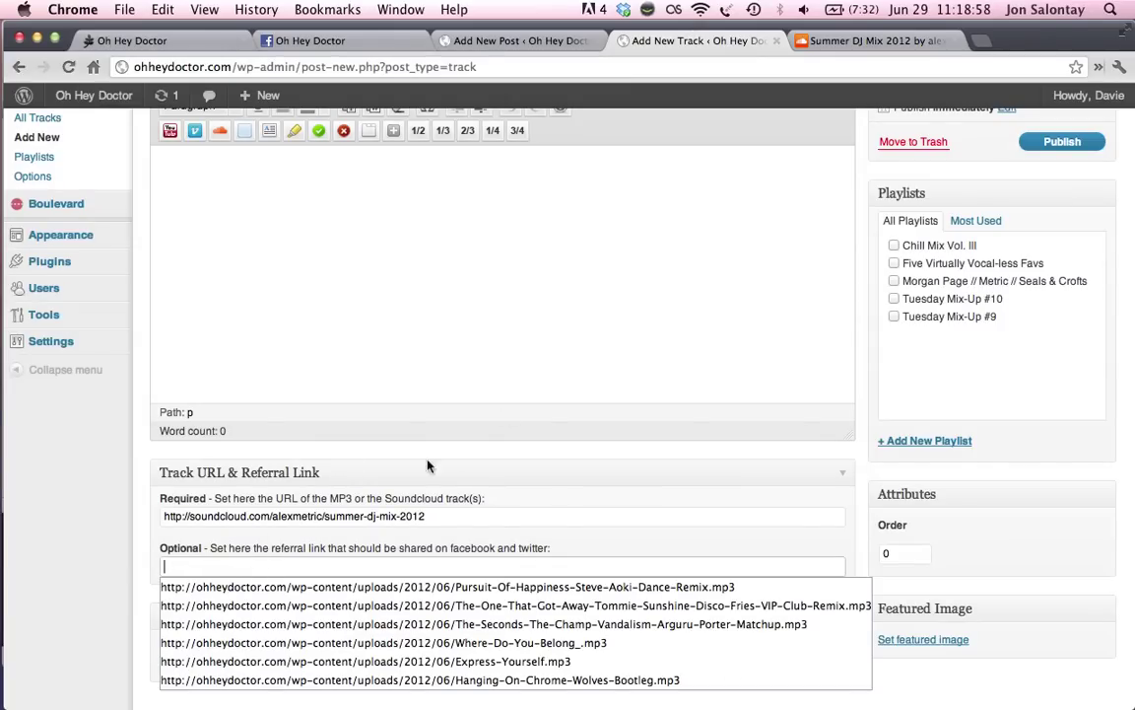
left_click(586, 307)
Step: Title the new track "Summer DJ Mix 2012 - Alex Metric" and publish it
scroll(585, 307, "up", 2)
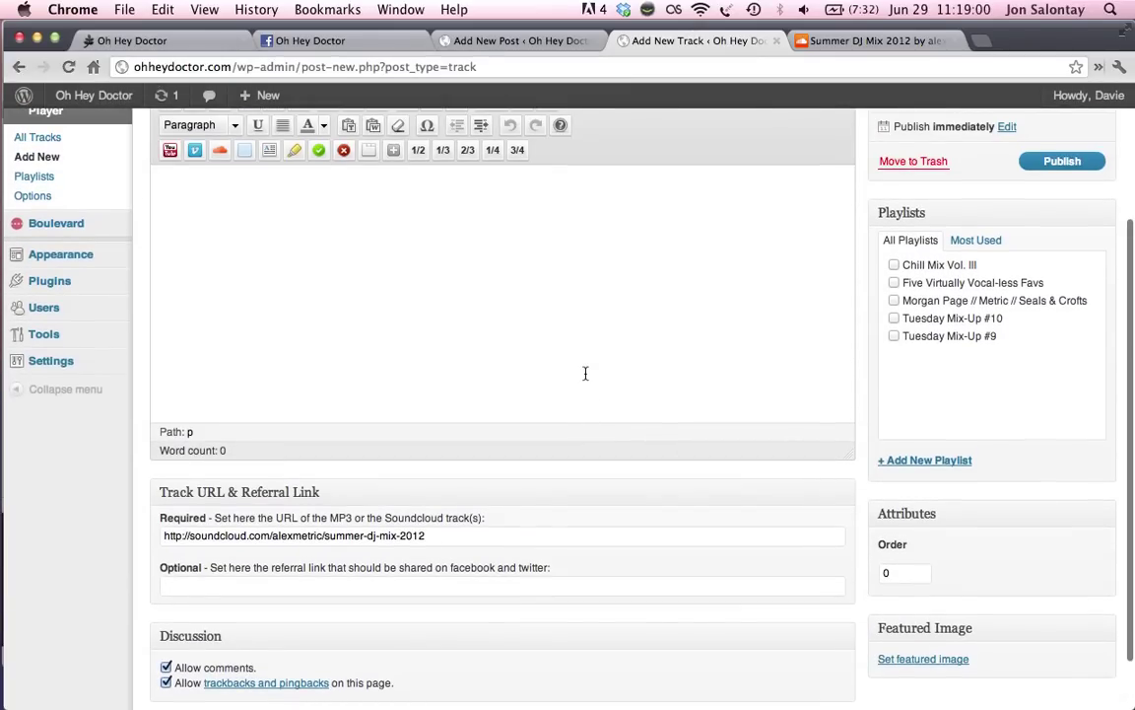
scroll(585, 372, "up", 4)
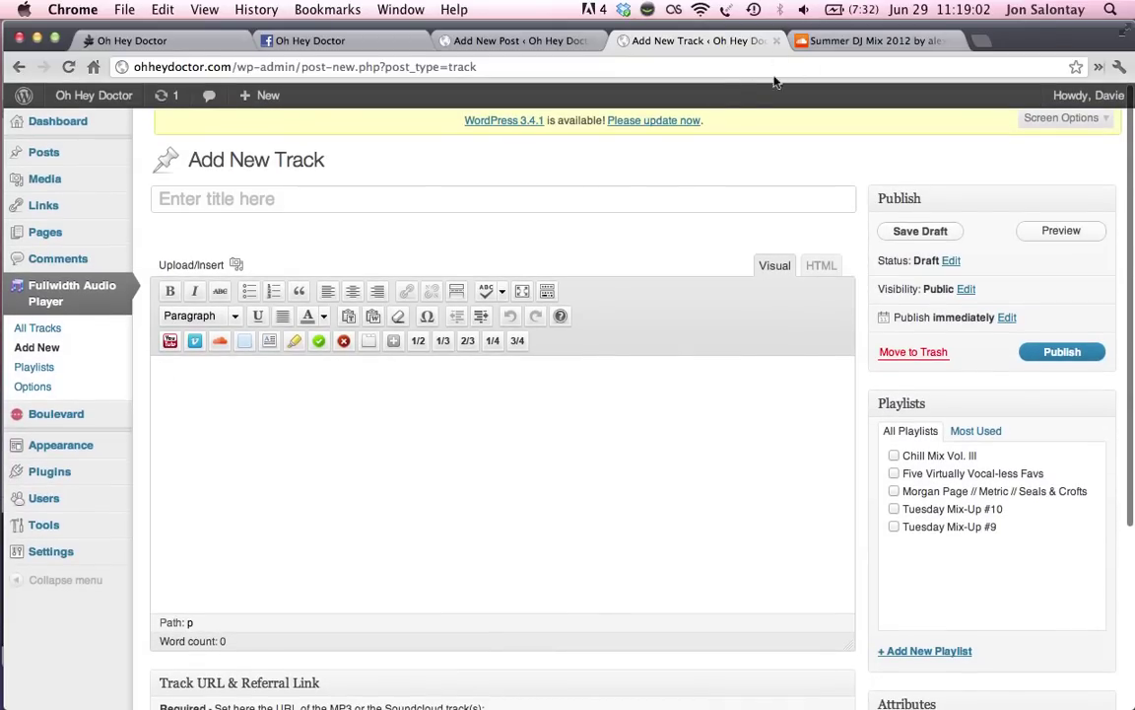
left_click(488, 172)
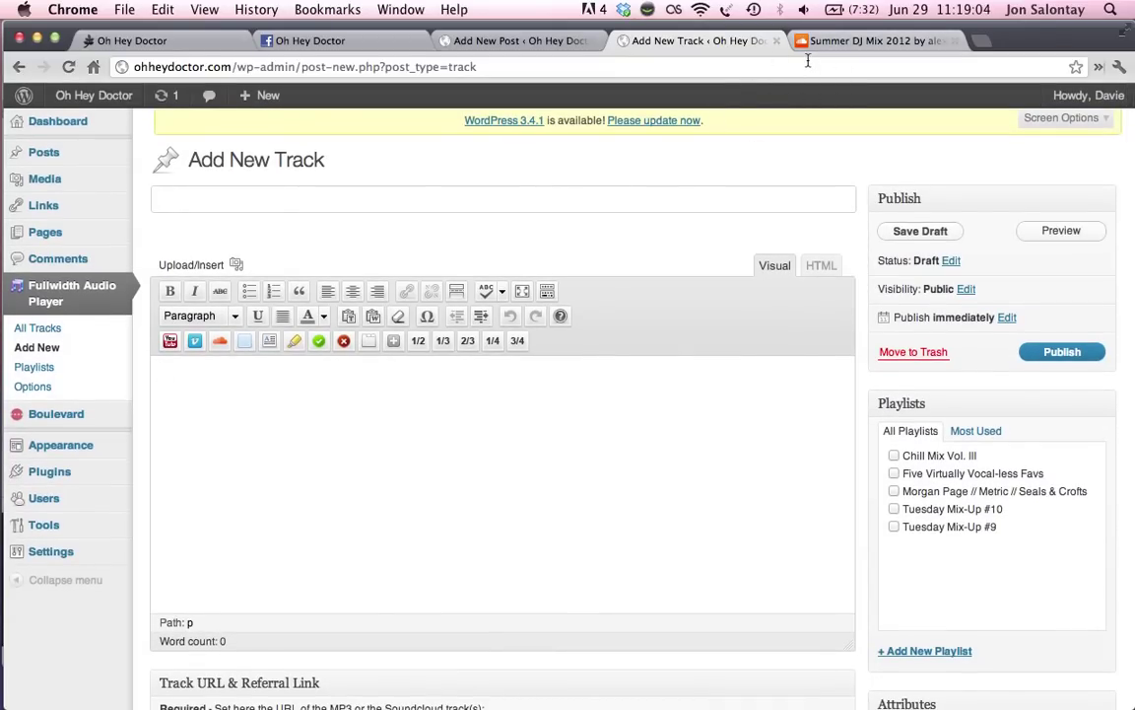
key("super+v")
key("super+z")
type("Su")
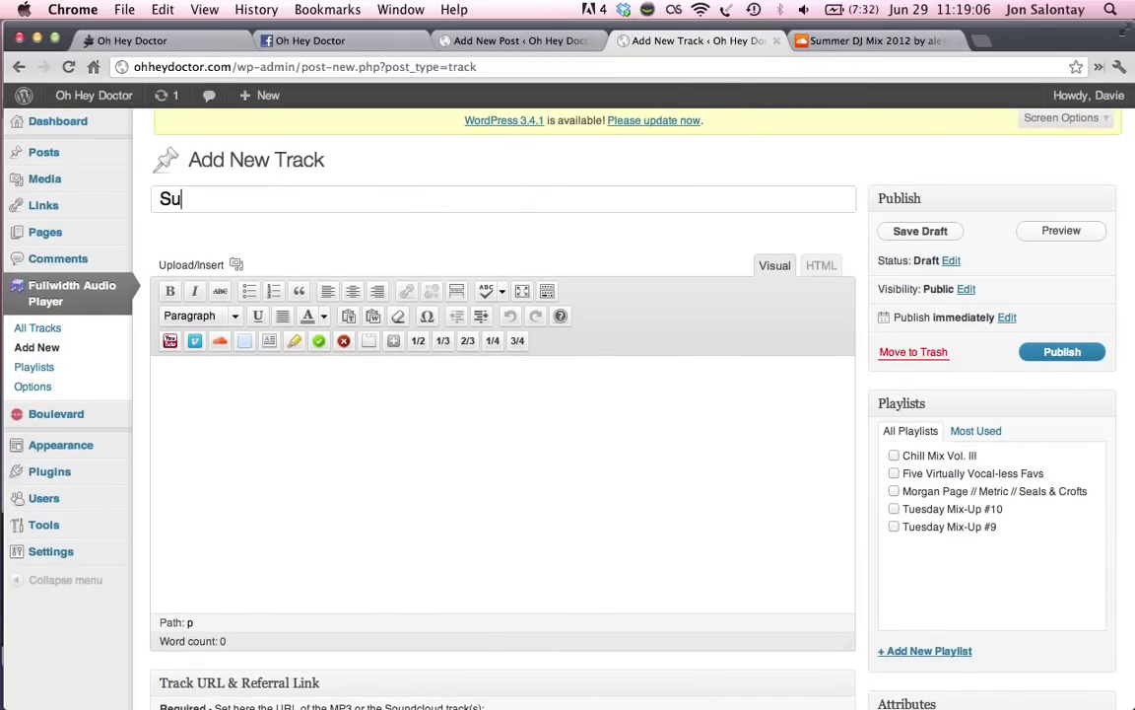
type("mmer DJ")
key("BackSpace")
type("DJ Mi")
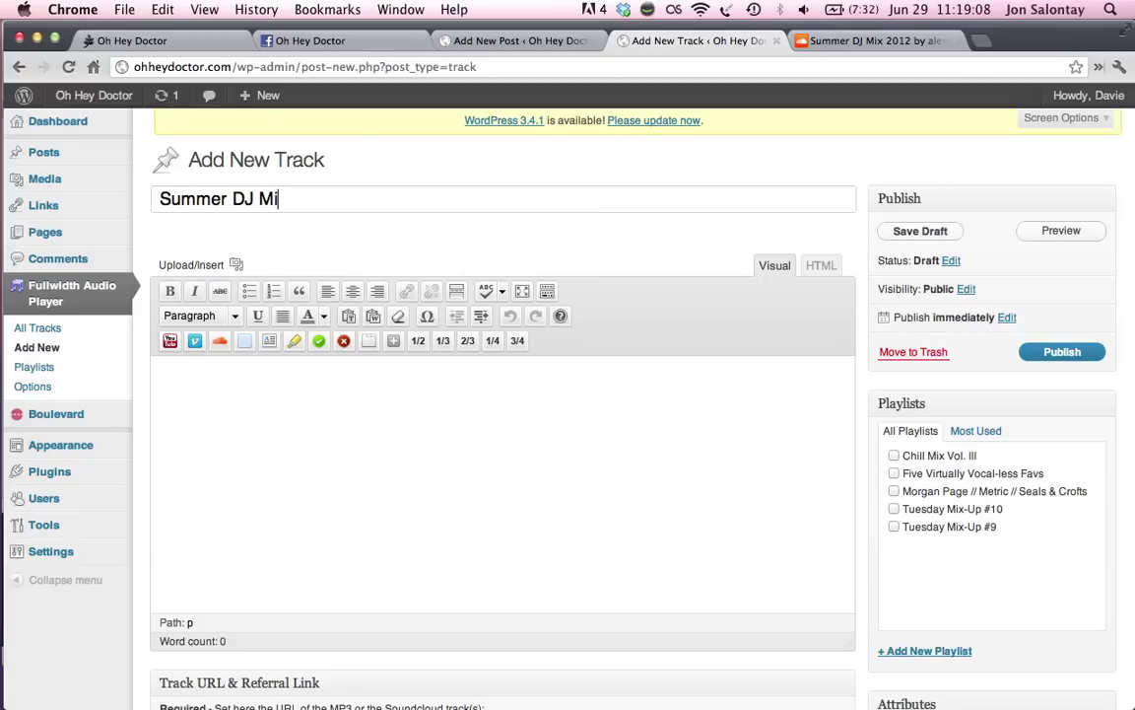
type("x - Ale")
key("BackSpace")
key("BackSpace")
key("BackSpace")
key("BackSpace")
type("2012")
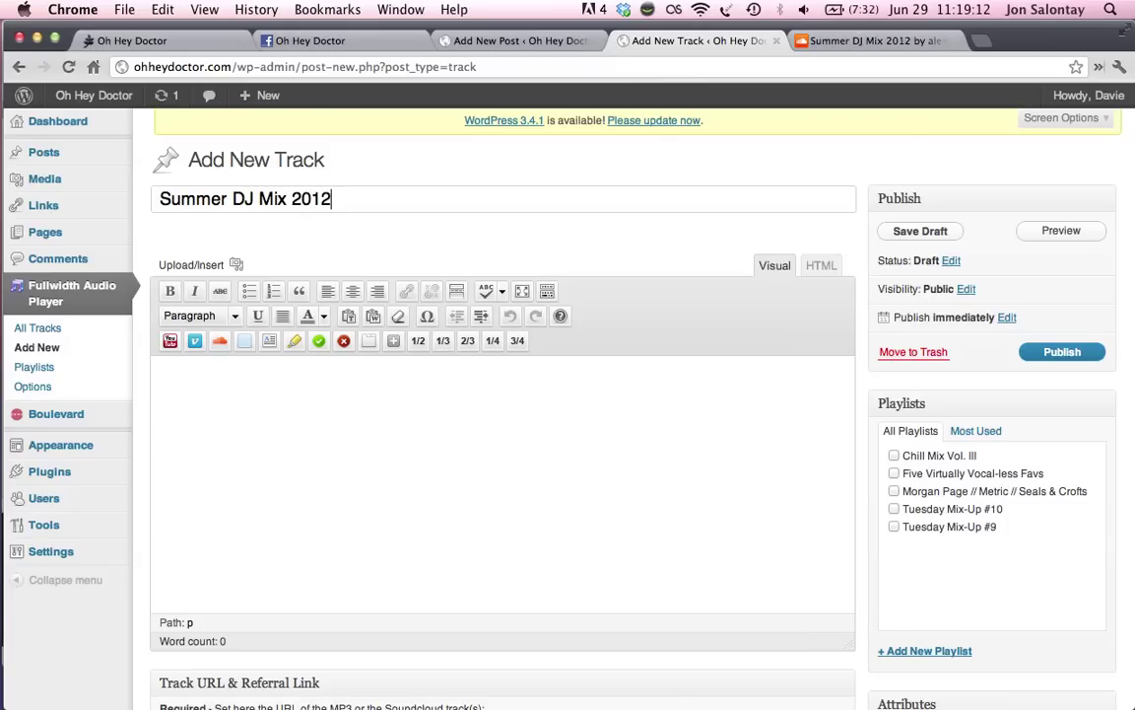
type(" - Alex Metric")
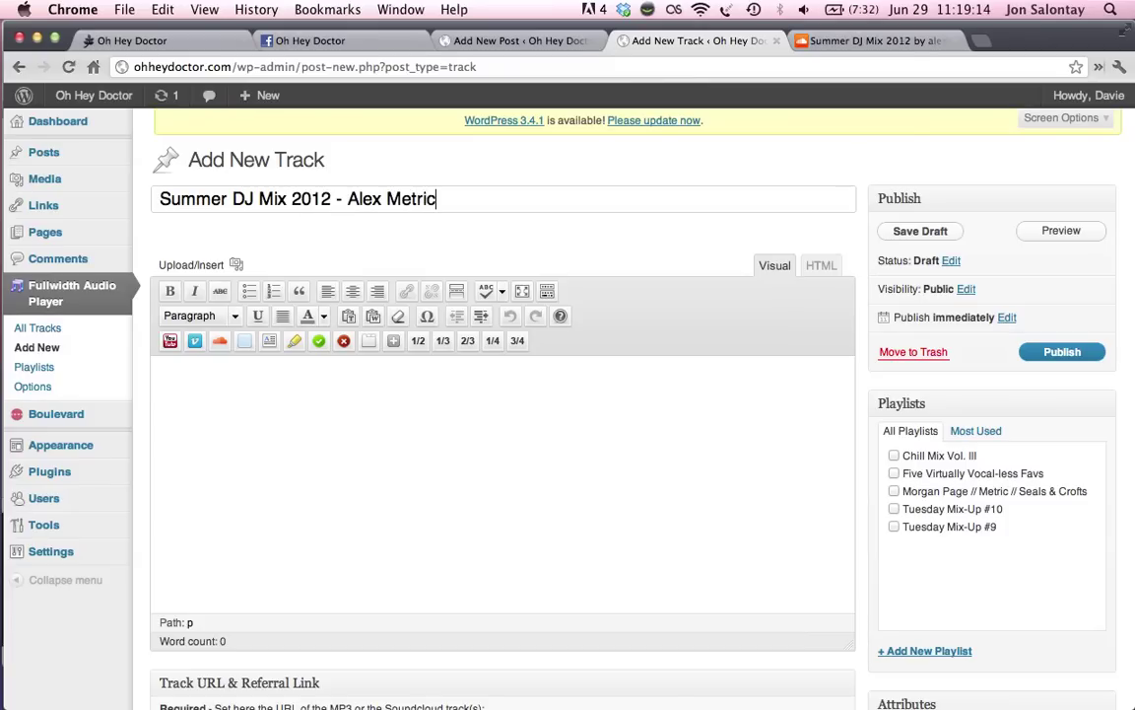
left_click(1082, 352)
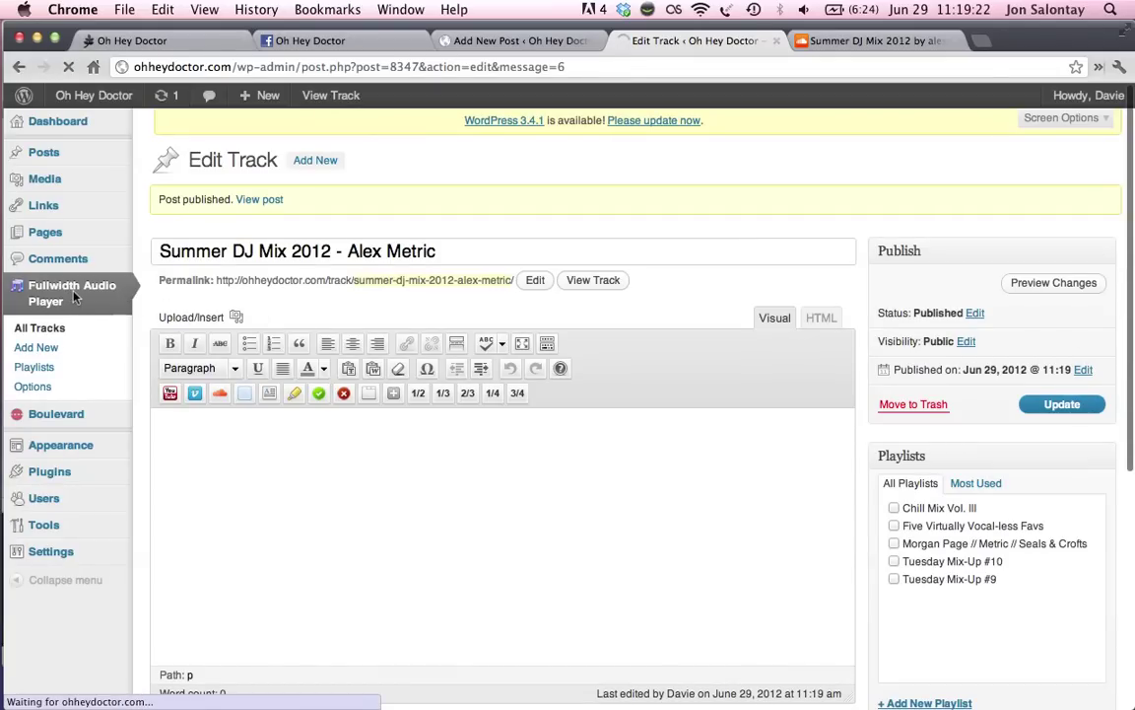
Step: Copy the shortcode of the Summer DJ Mix 2012 track from the audio player's list of all tracks
left_click(74, 293)
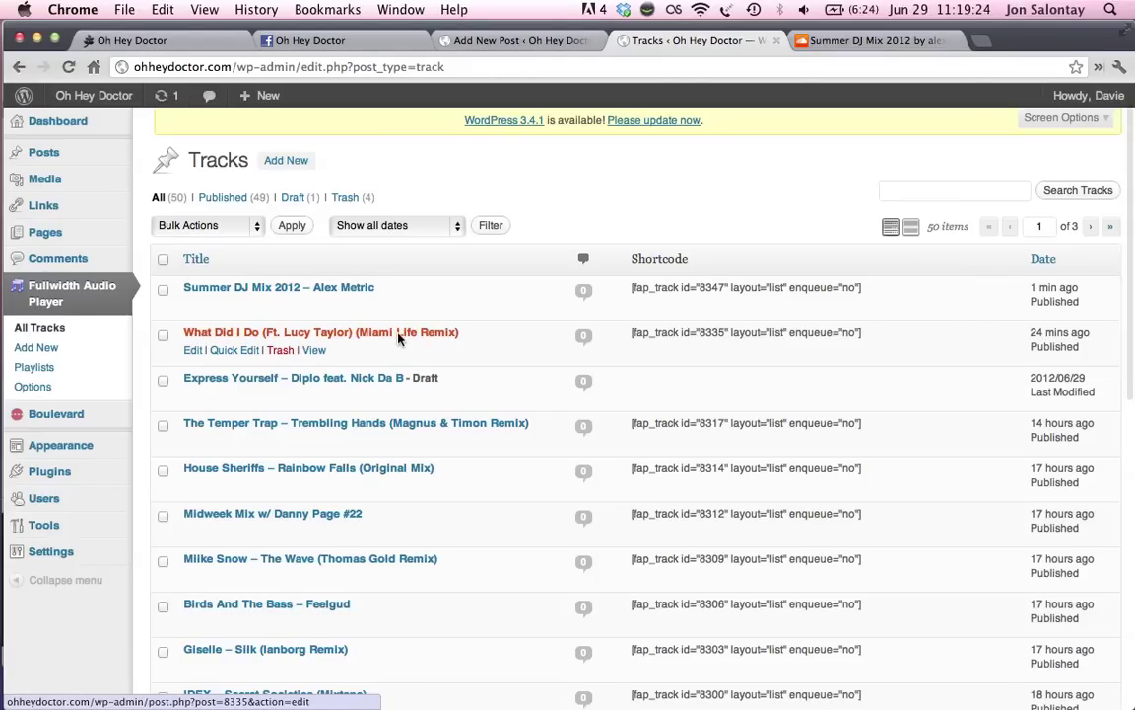
left_click_drag(861, 288, 632, 291)
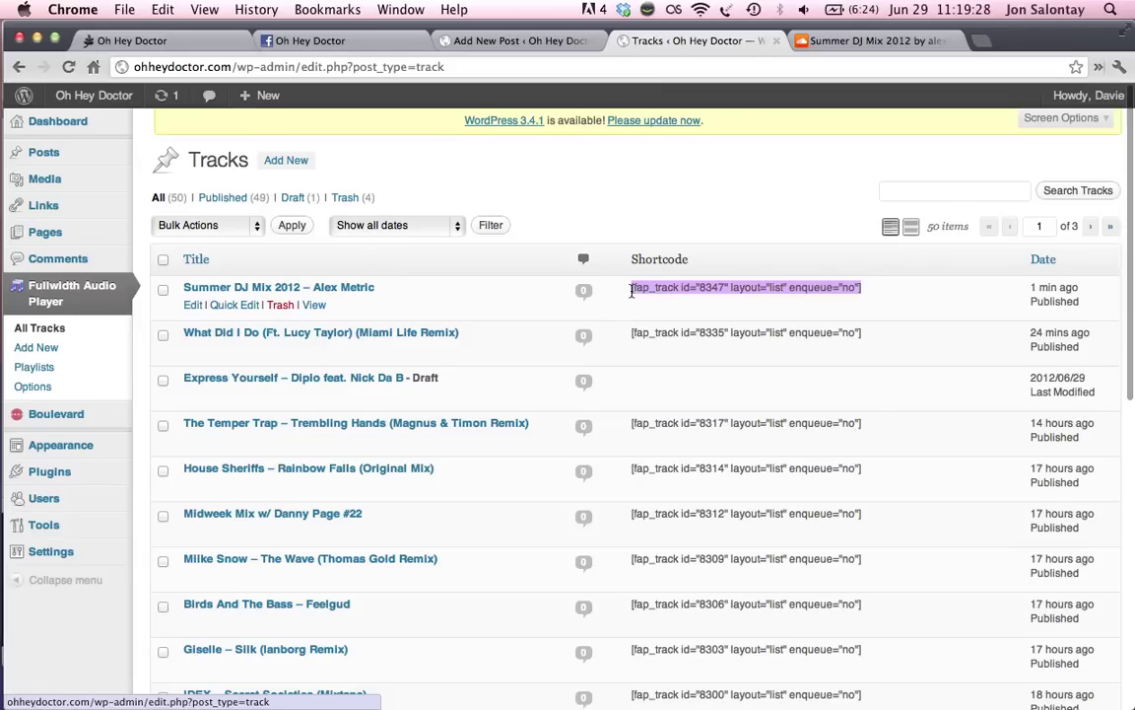
key("super+c")
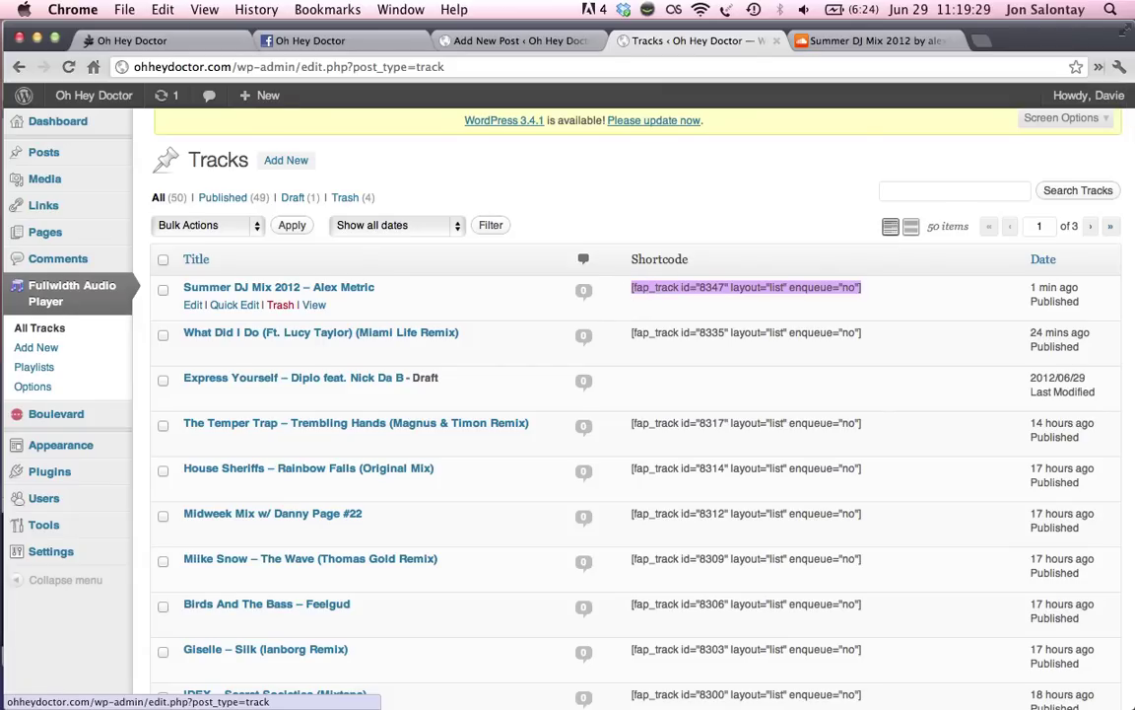
Step: Paste the copied Summer DJ Mix 2012 track shortcode into the new post on its own line below the existing text
left_click(486, 40)
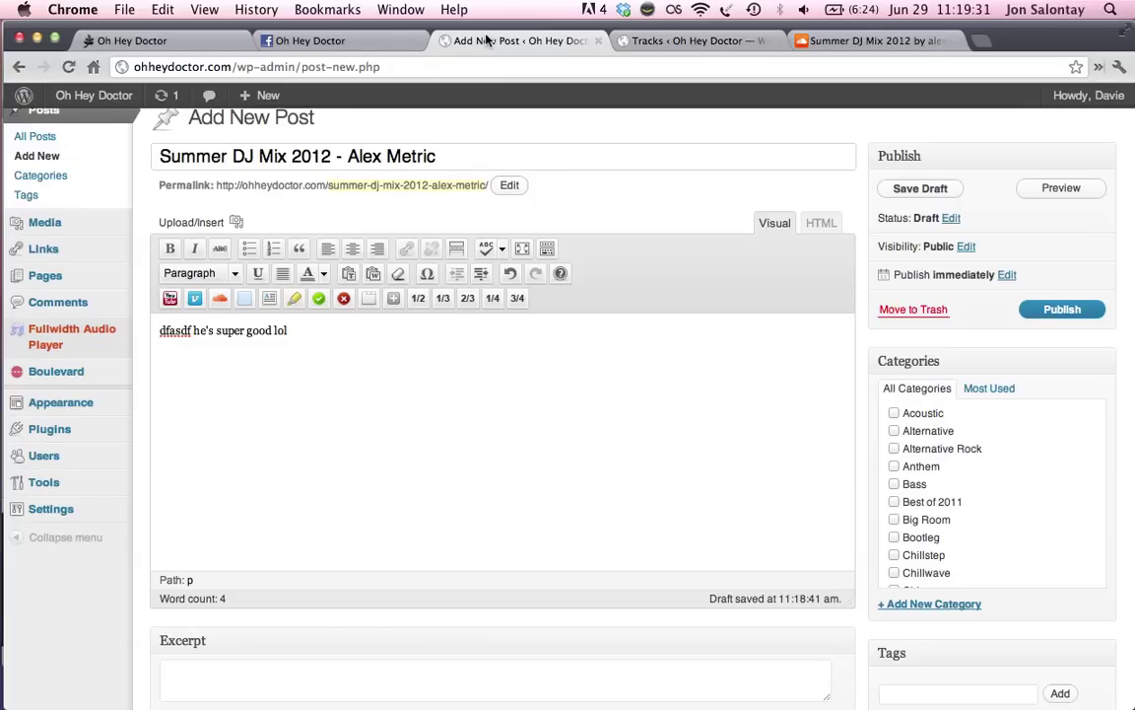
left_click(337, 369)
key("Return")
key("super+v")
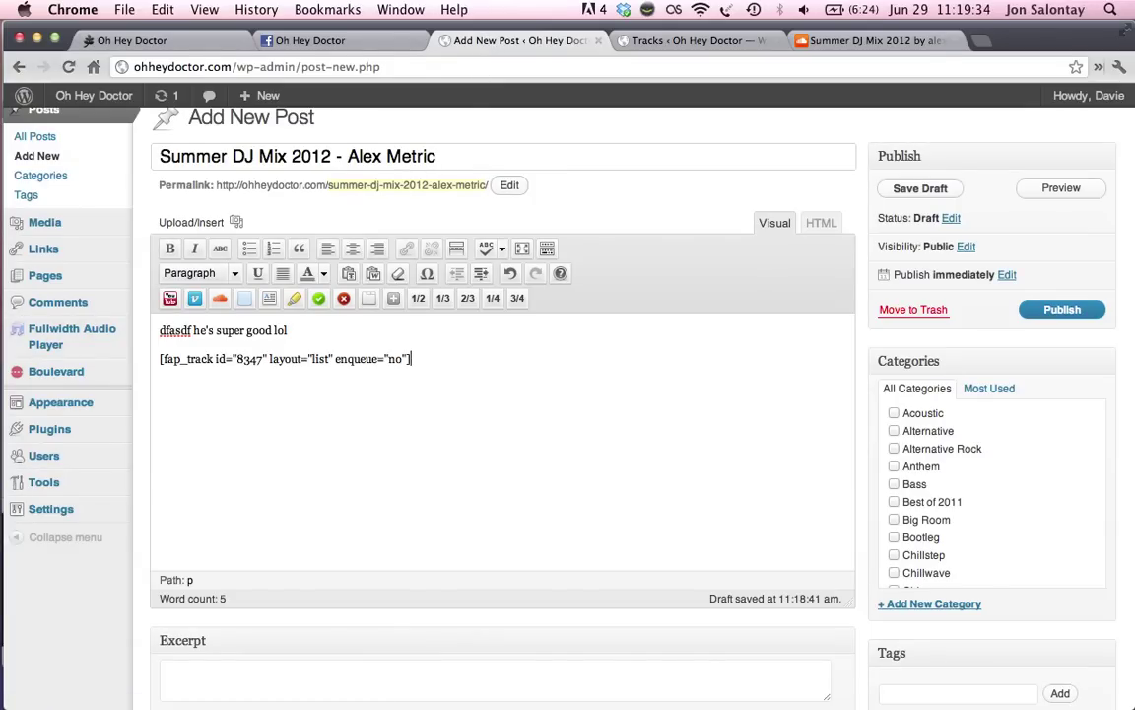
Step: Change the enqueue value in the post's track shortcode to "yes"
left_click(690, 41)
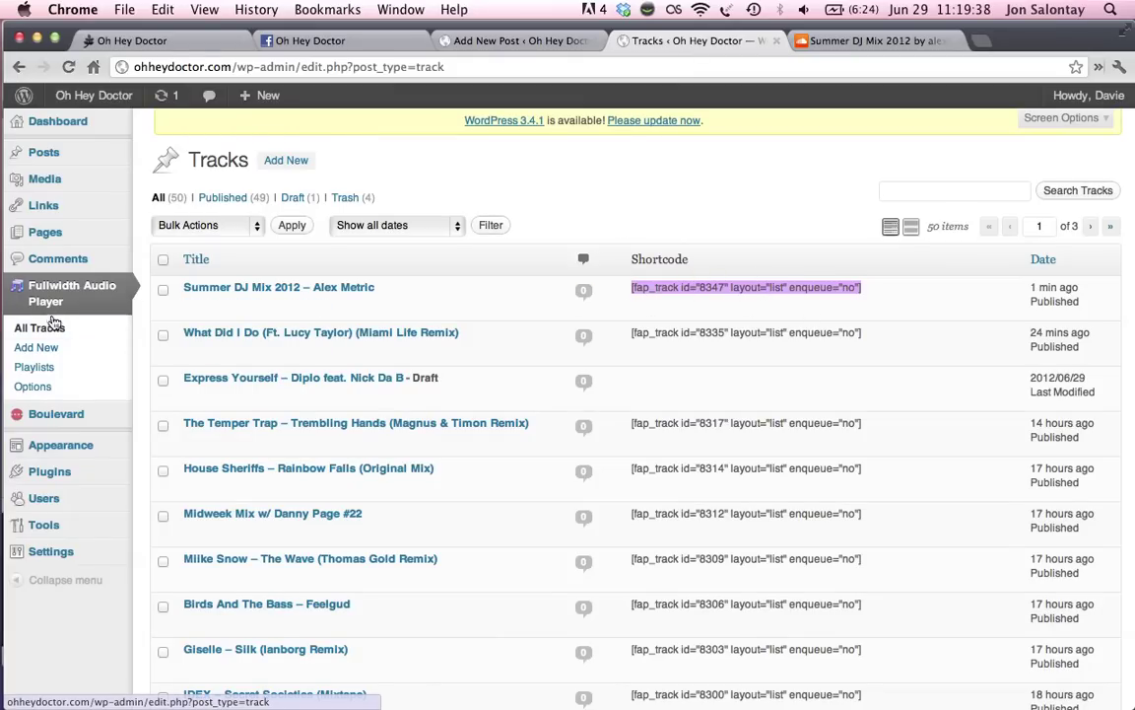
left_click(505, 45)
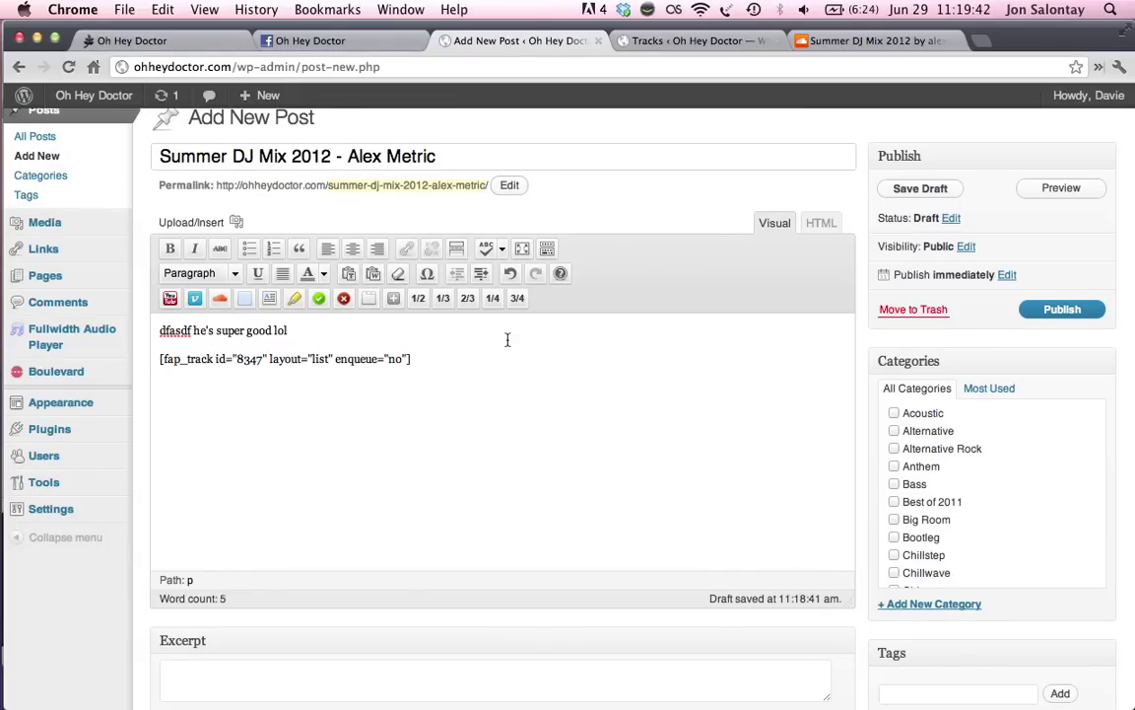
double_click(396, 359)
type("yes")
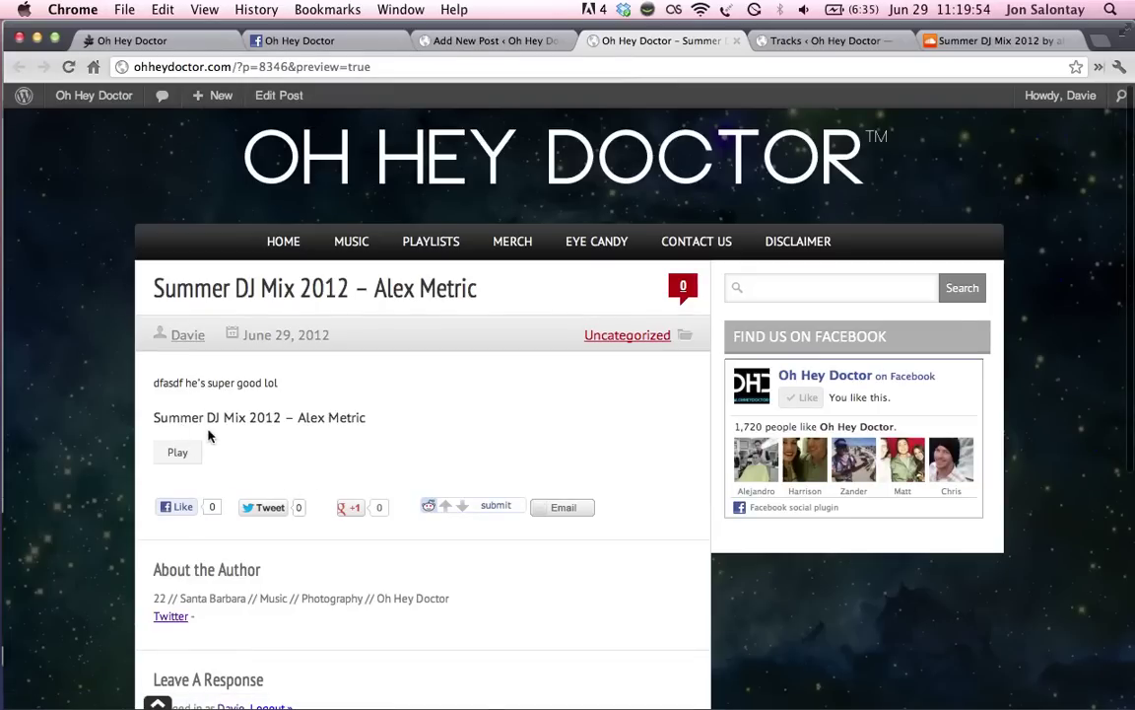
Step: Play the embedded track in the post preview and look over the audio player's track list and the SoundCloud page
left_click(168, 455)
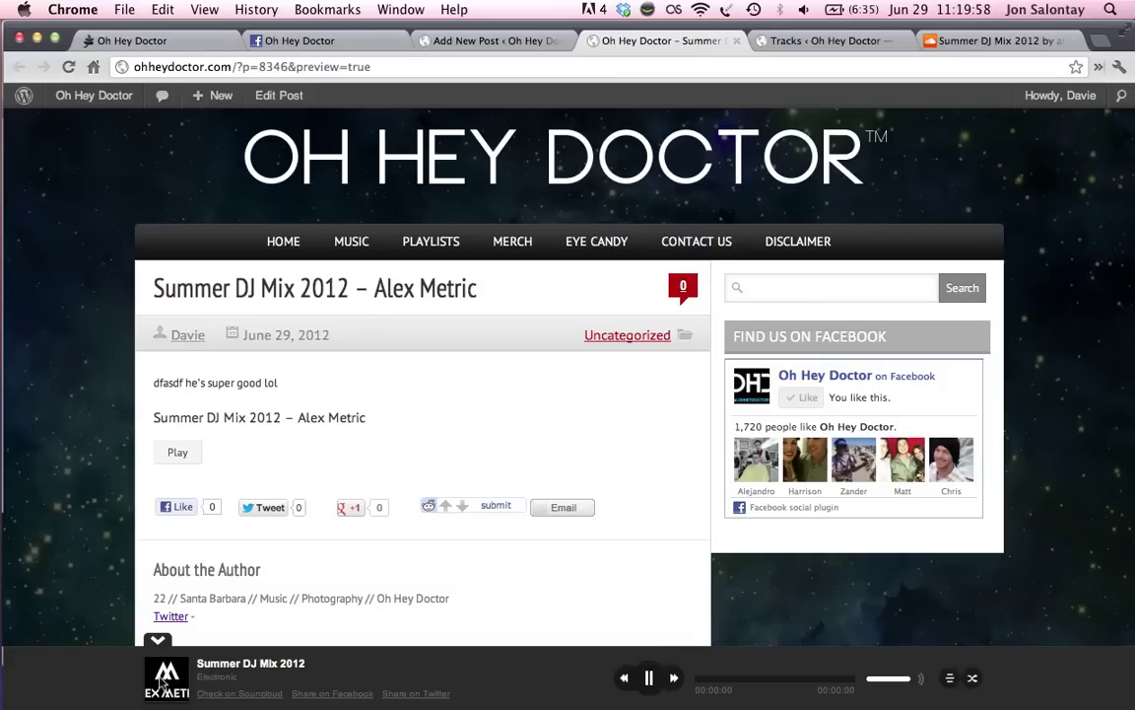
left_click(796, 49)
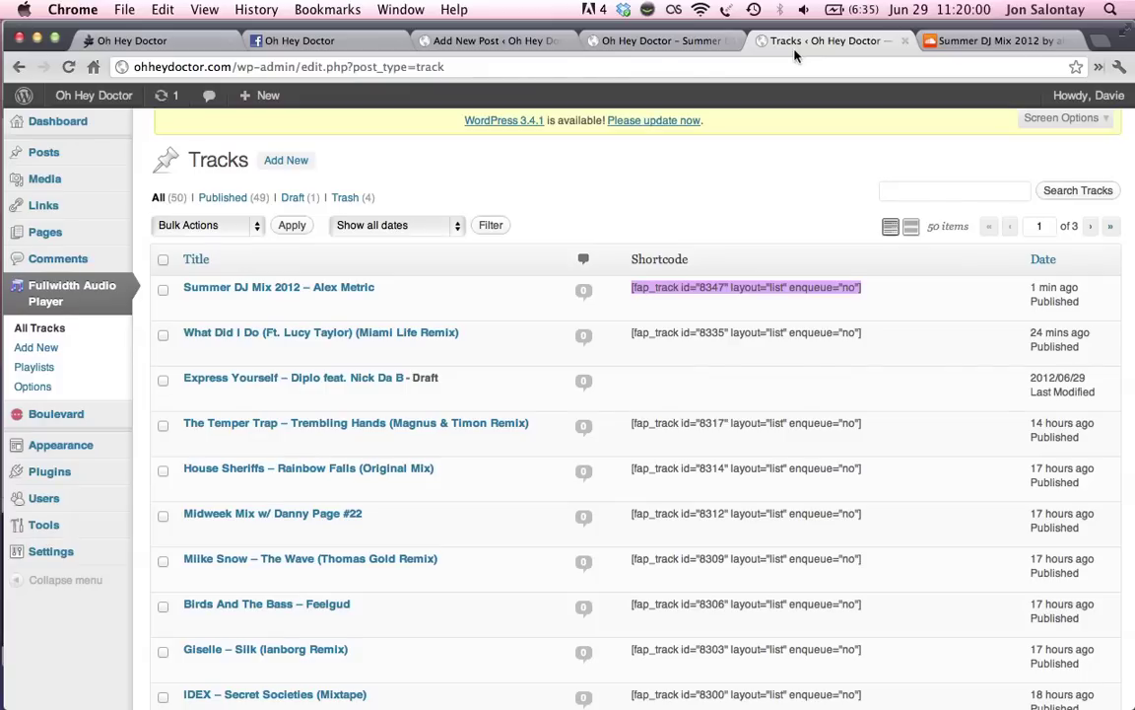
left_click(962, 41)
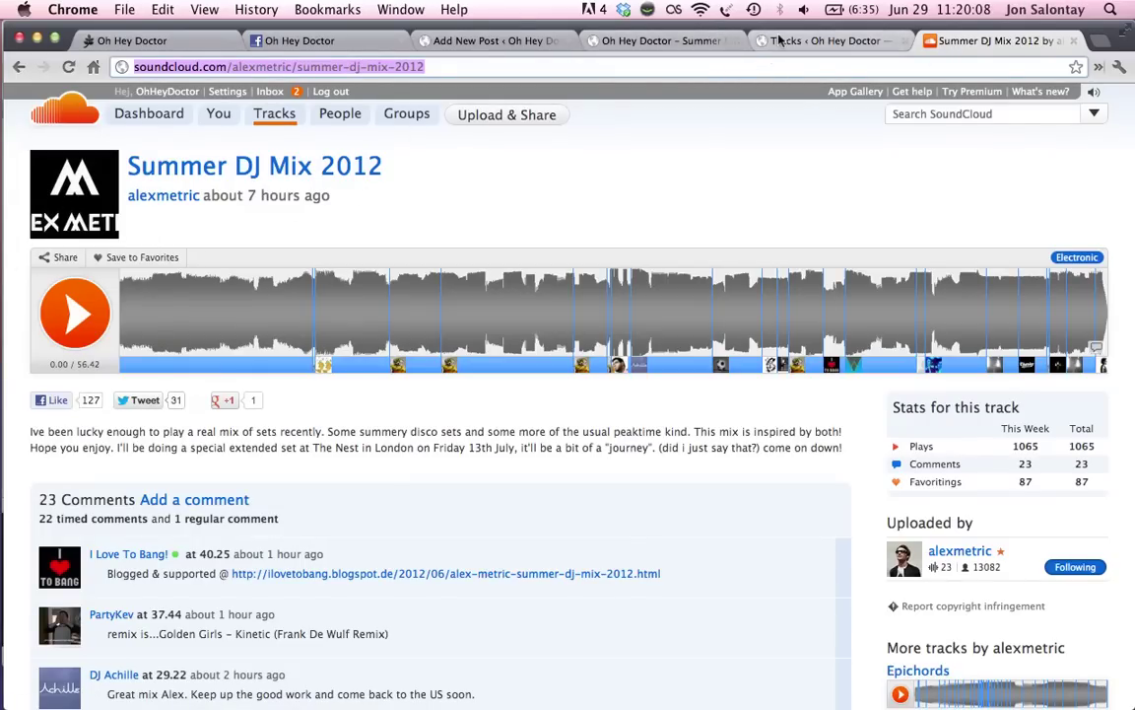
left_click(651, 41)
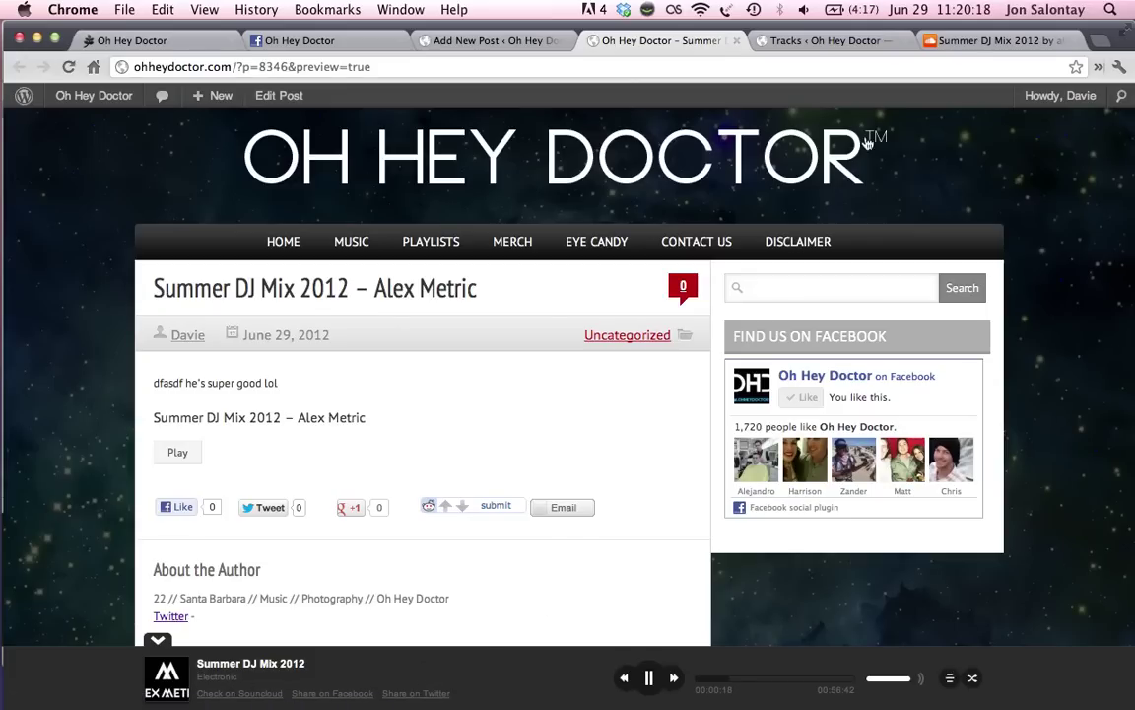
left_click(858, 44)
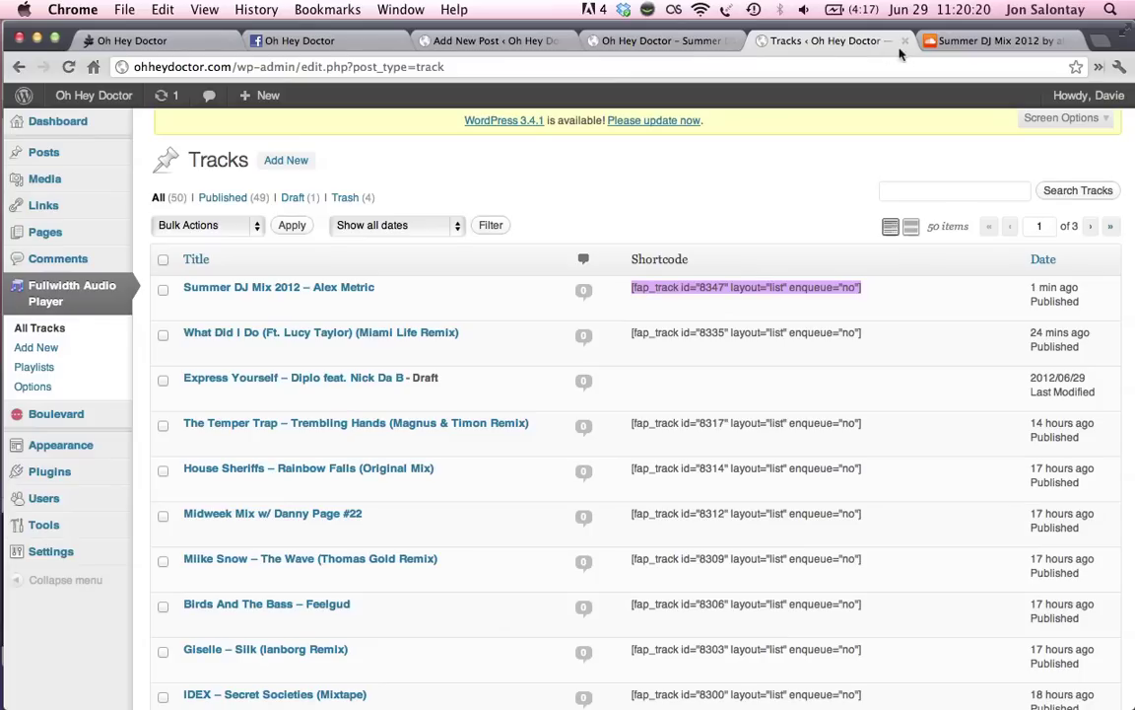
left_click(996, 40)
left_click(636, 41)
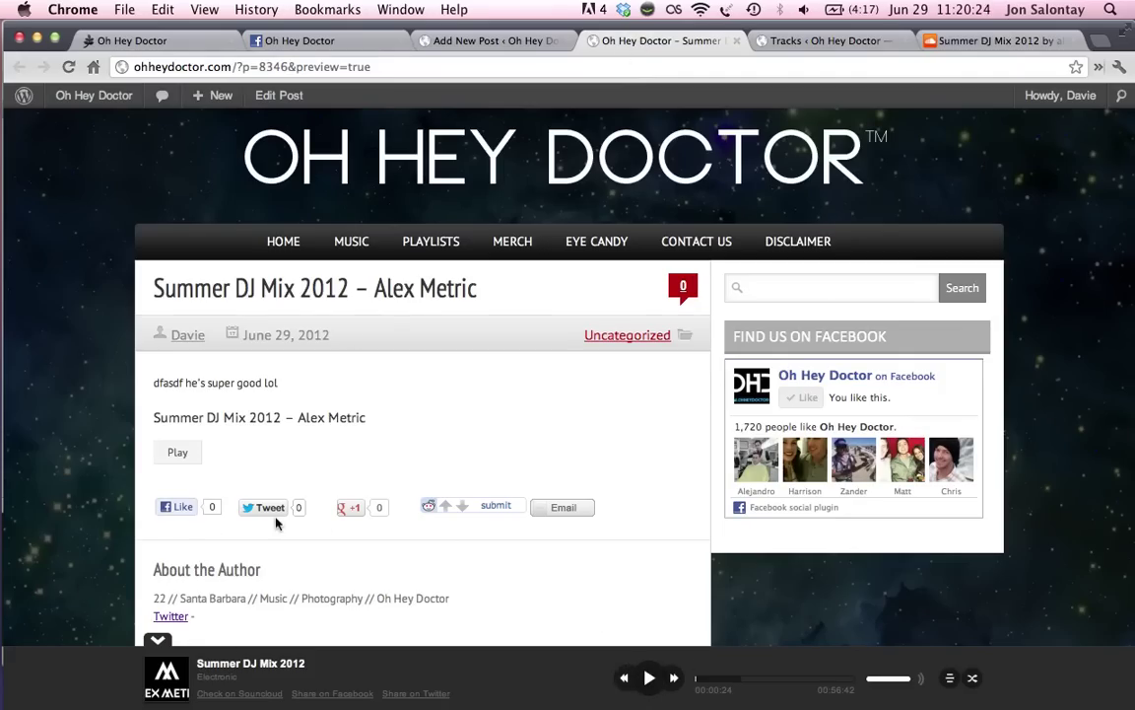
Step: Open the Summer DJ Mix 2012 track for editing and start setting its featured image
left_click(496, 41)
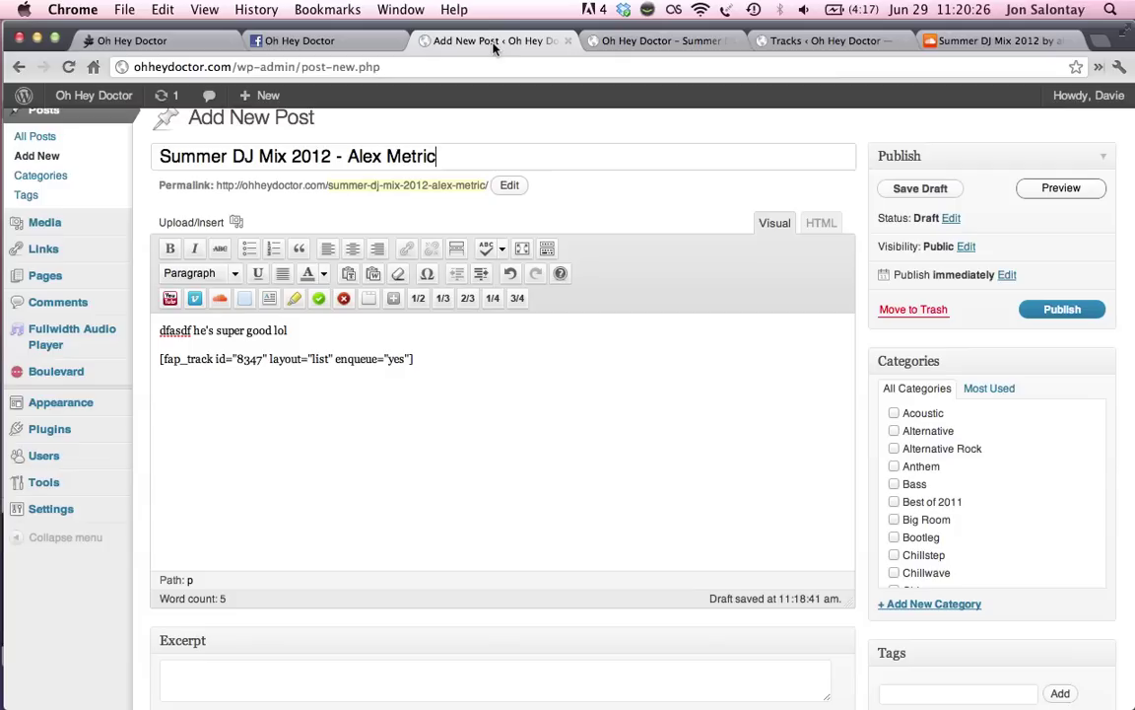
left_click(803, 43)
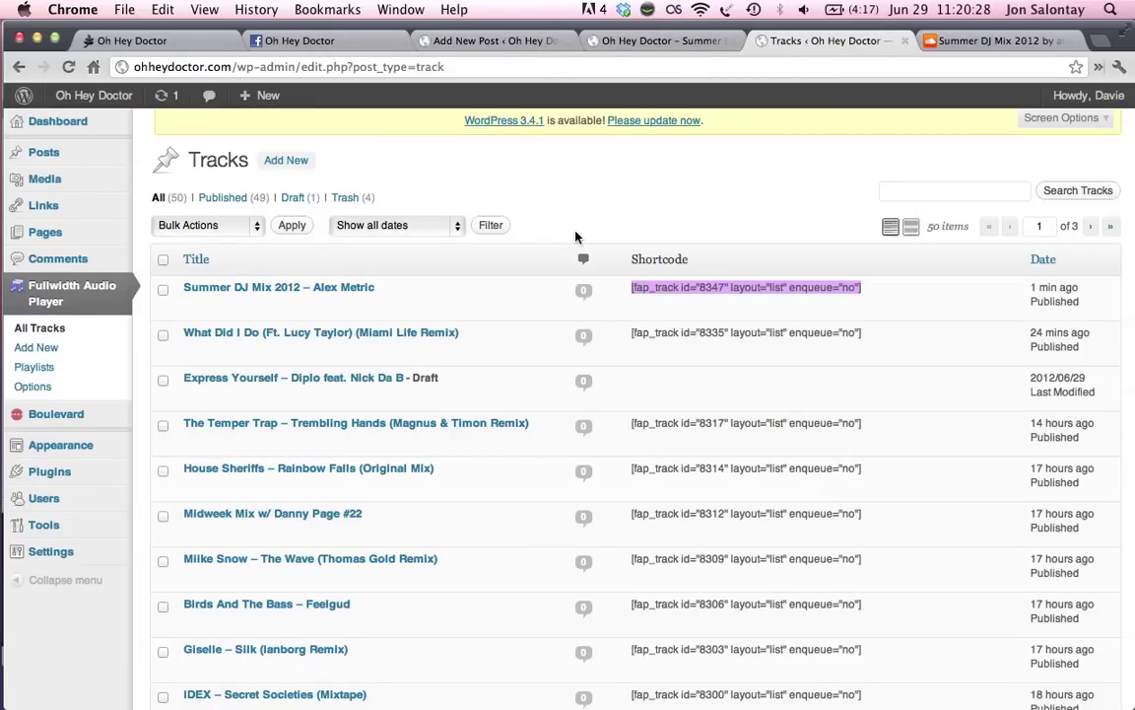
left_click(192, 302)
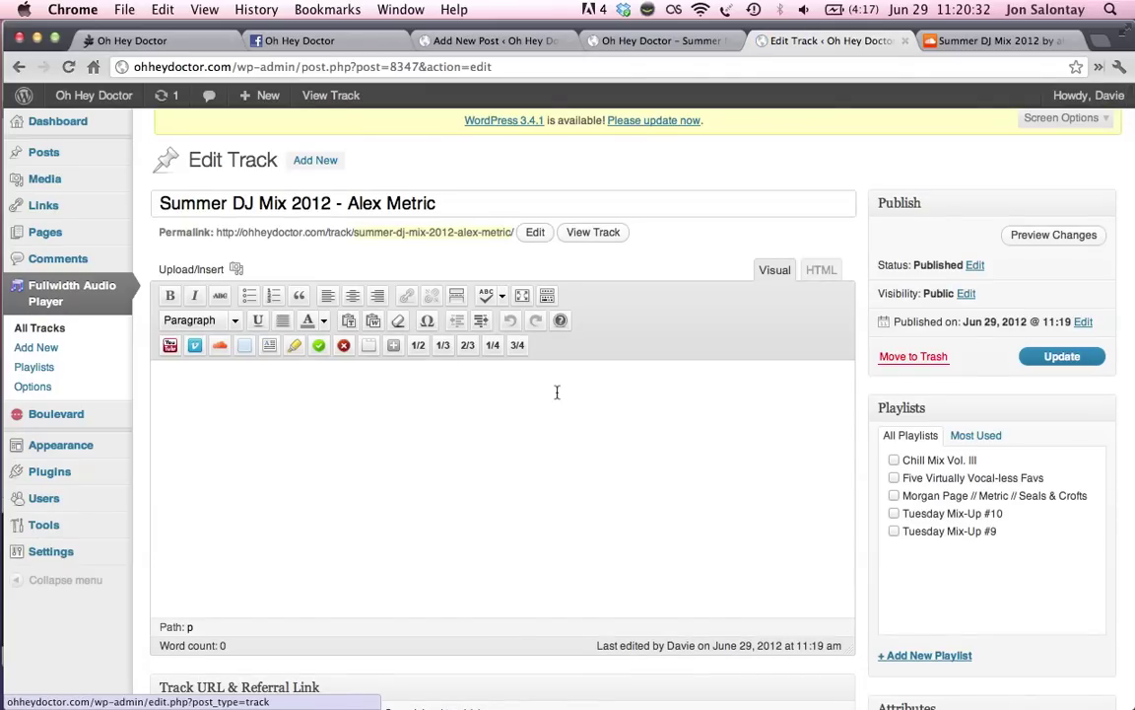
scroll(839, 537, "down", 5)
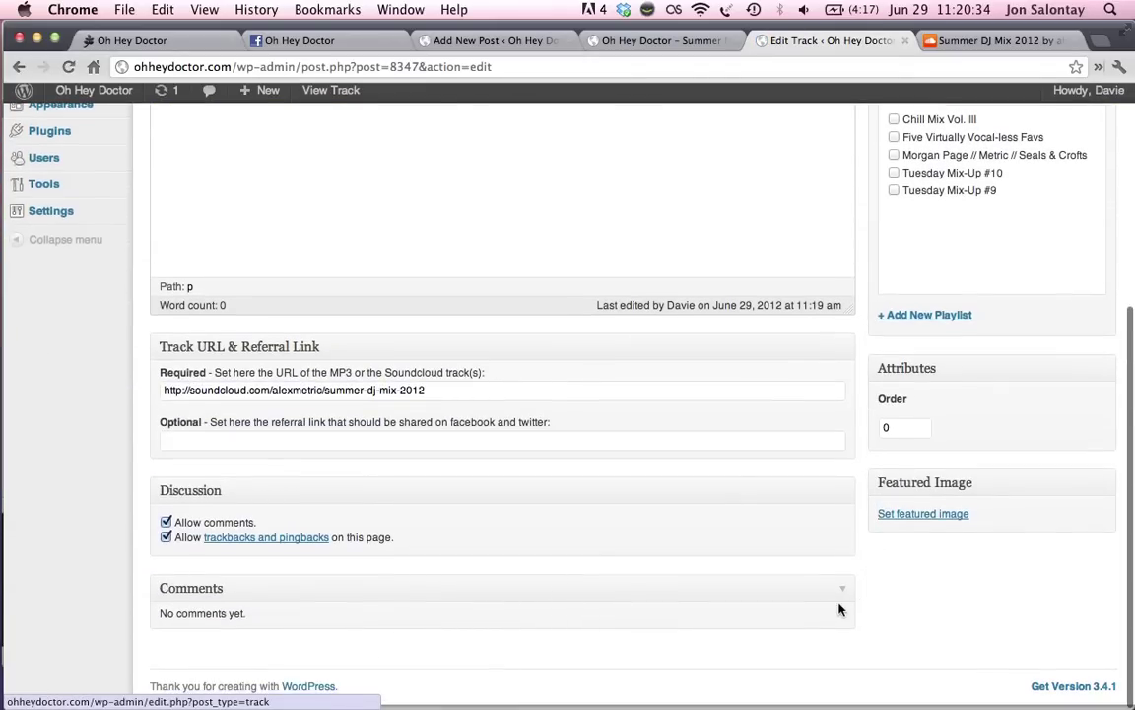
left_click(932, 514)
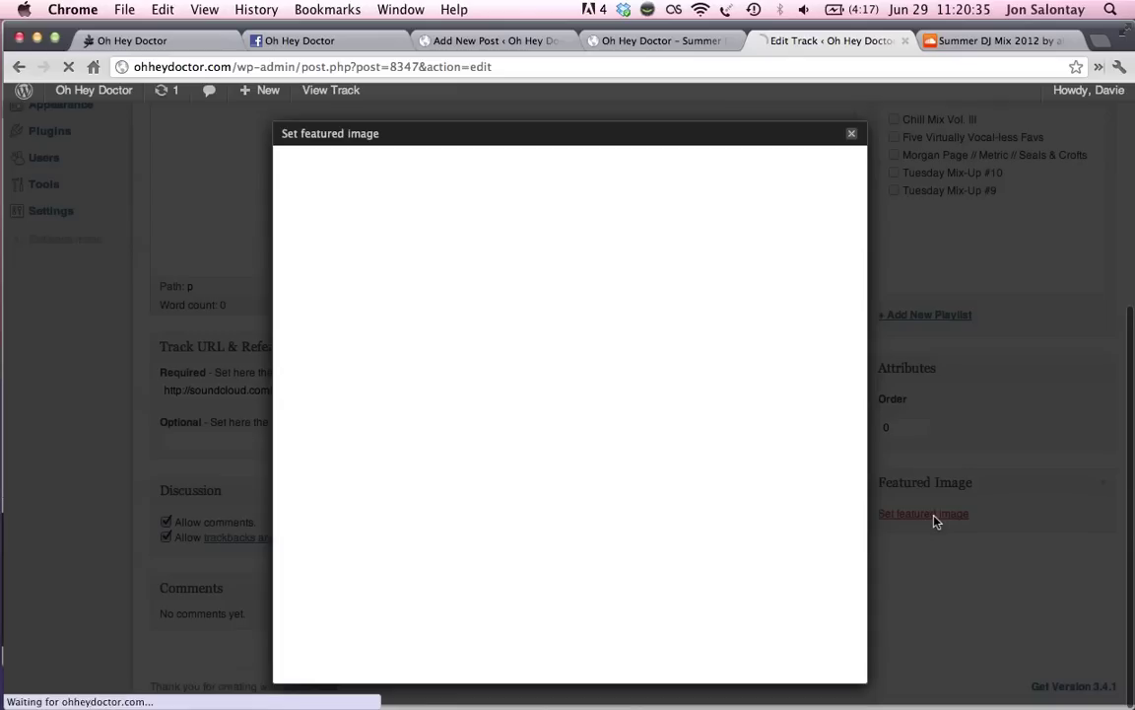
Step: Open the full-size artwork from the SoundCloud track page and save the image to the desktop
left_click(989, 42)
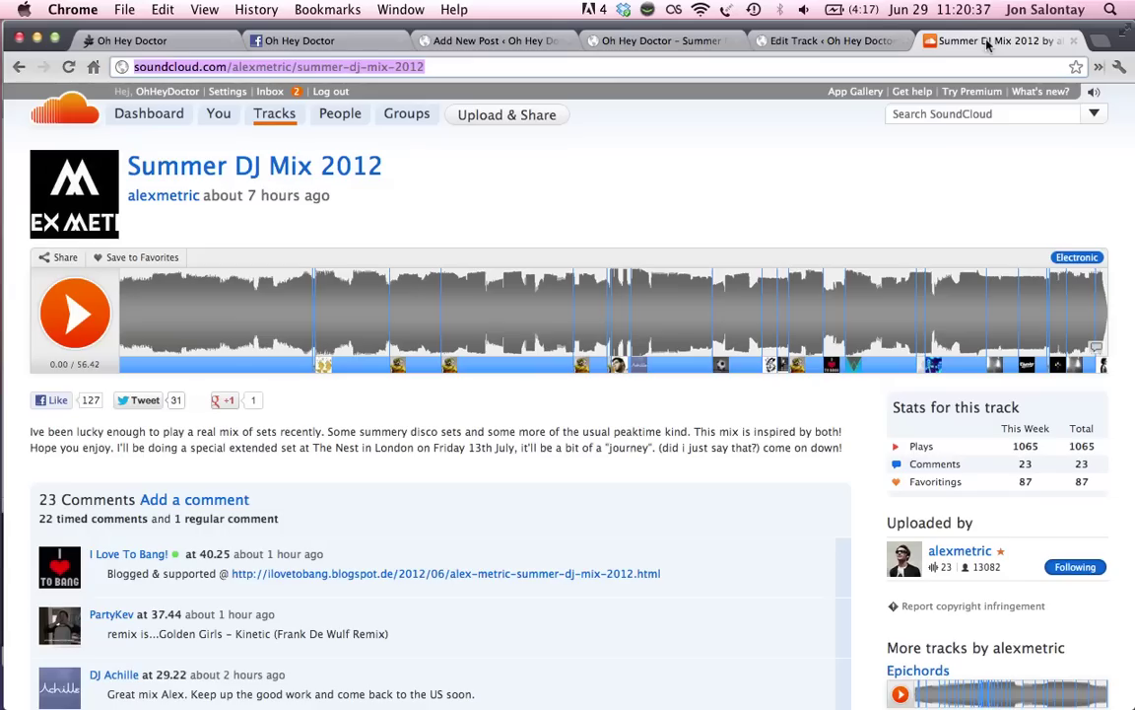
left_click(86, 225)
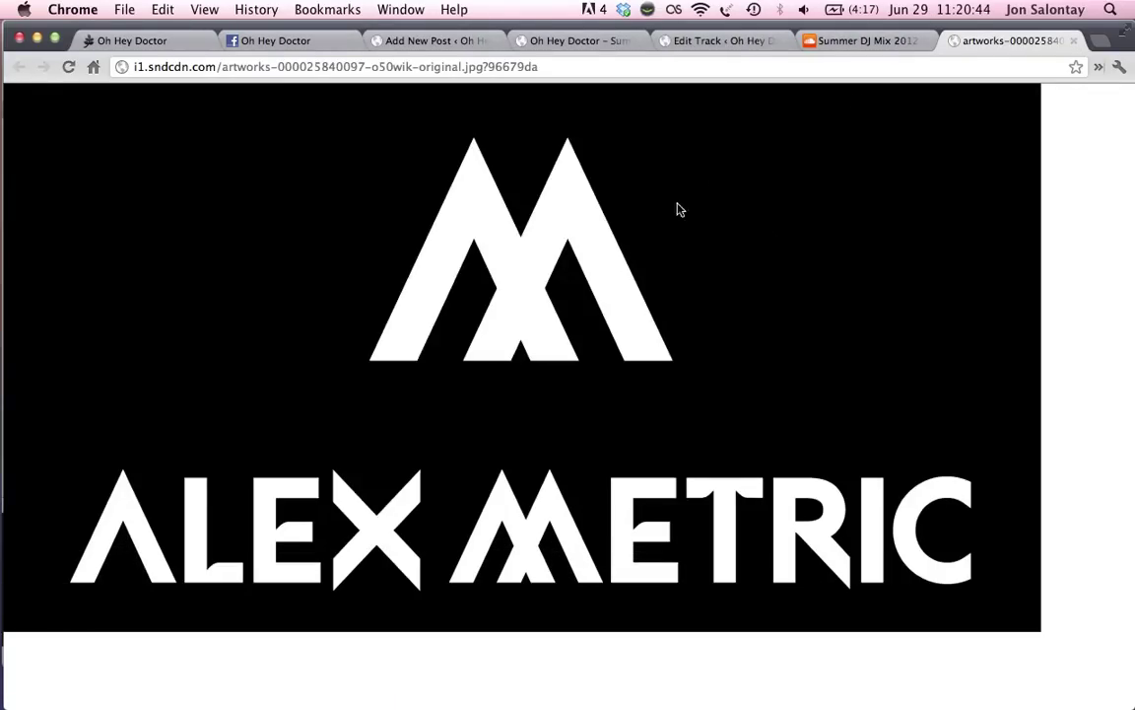
key("F11")
left_click_drag(678, 209, 580, 291)
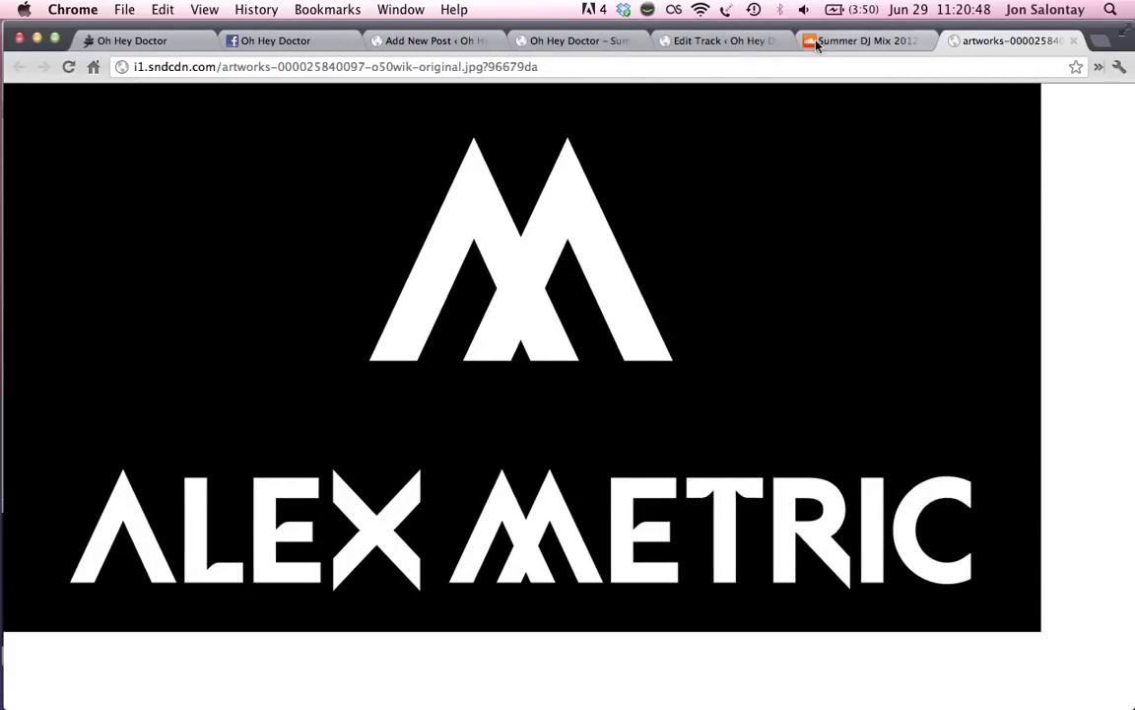
Step: Upload the saved artwork from the desktop and use it as the track's featured image
left_click(720, 42)
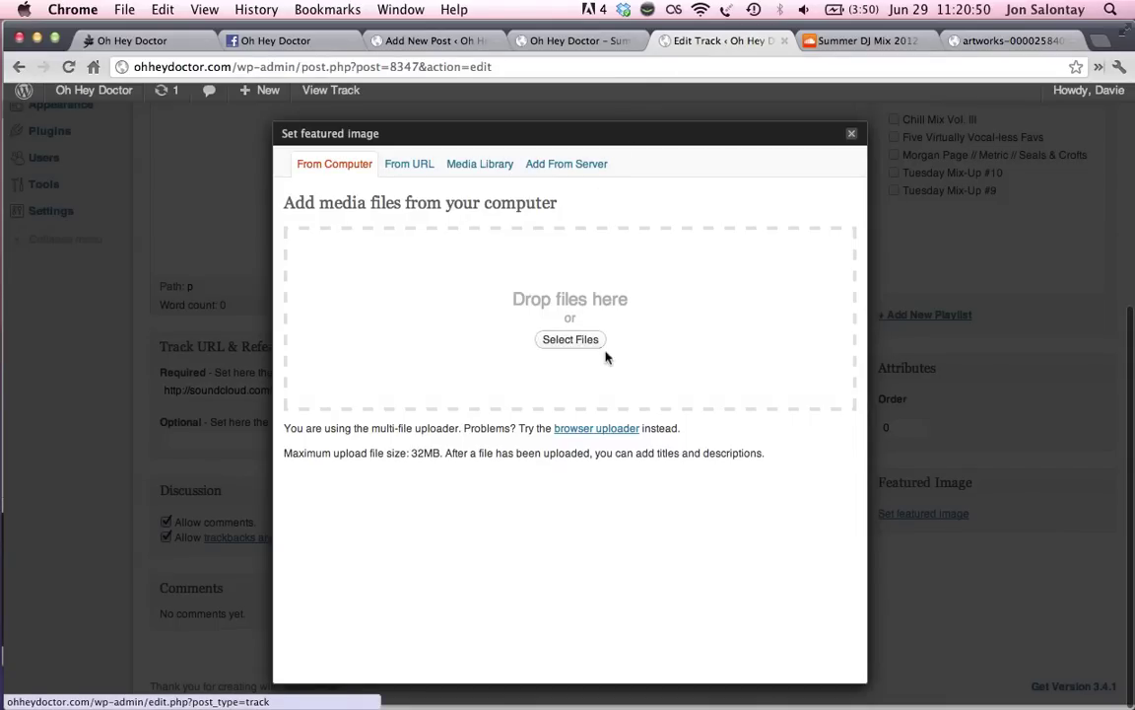
key("F11")
key("F11")
left_click_drag(1087, 641, 759, 371)
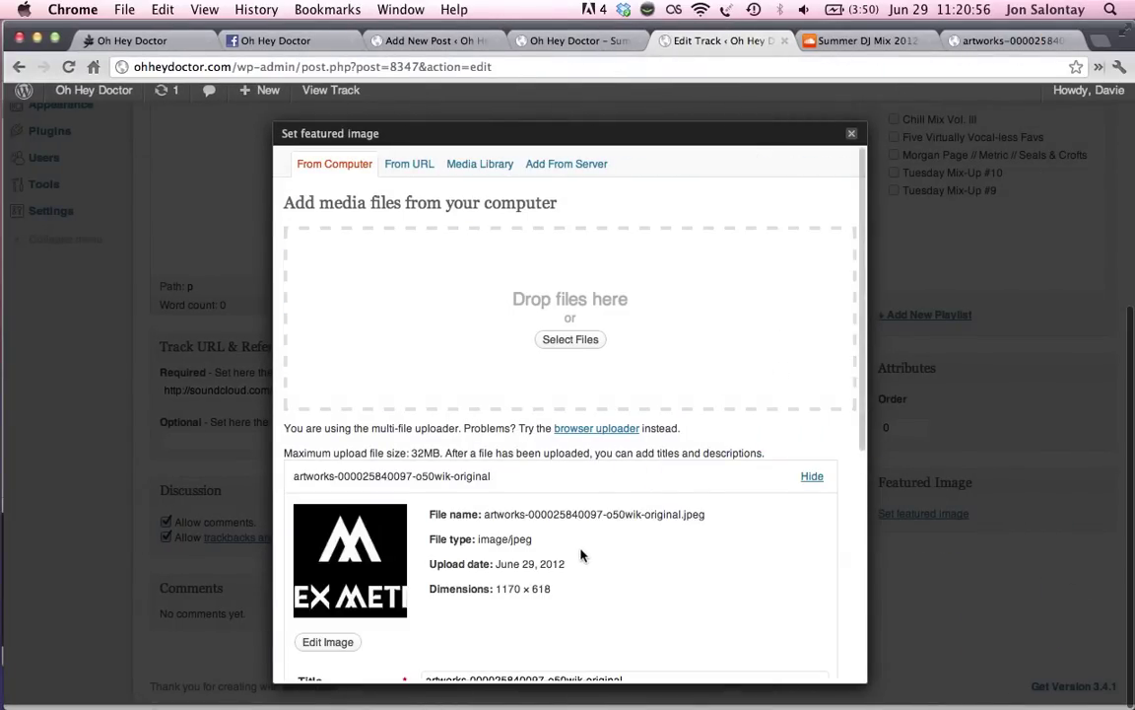
scroll(582, 552, "down", 5)
scroll(582, 572, "down", 3)
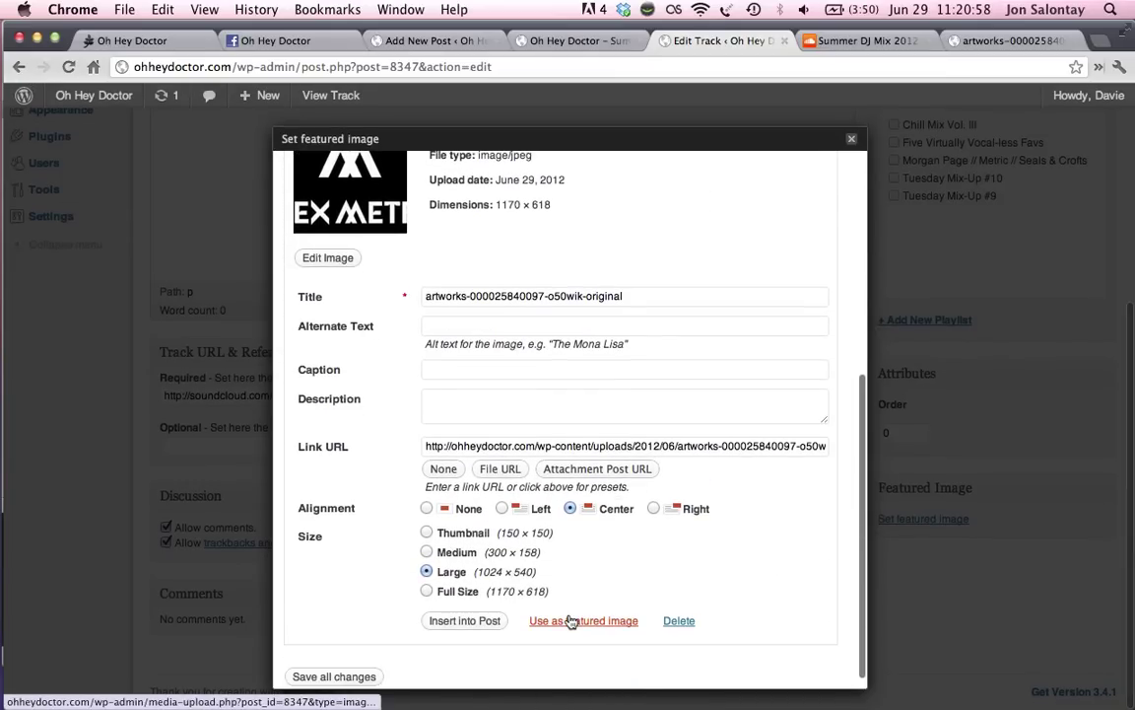
left_click(577, 619)
left_click(1006, 453)
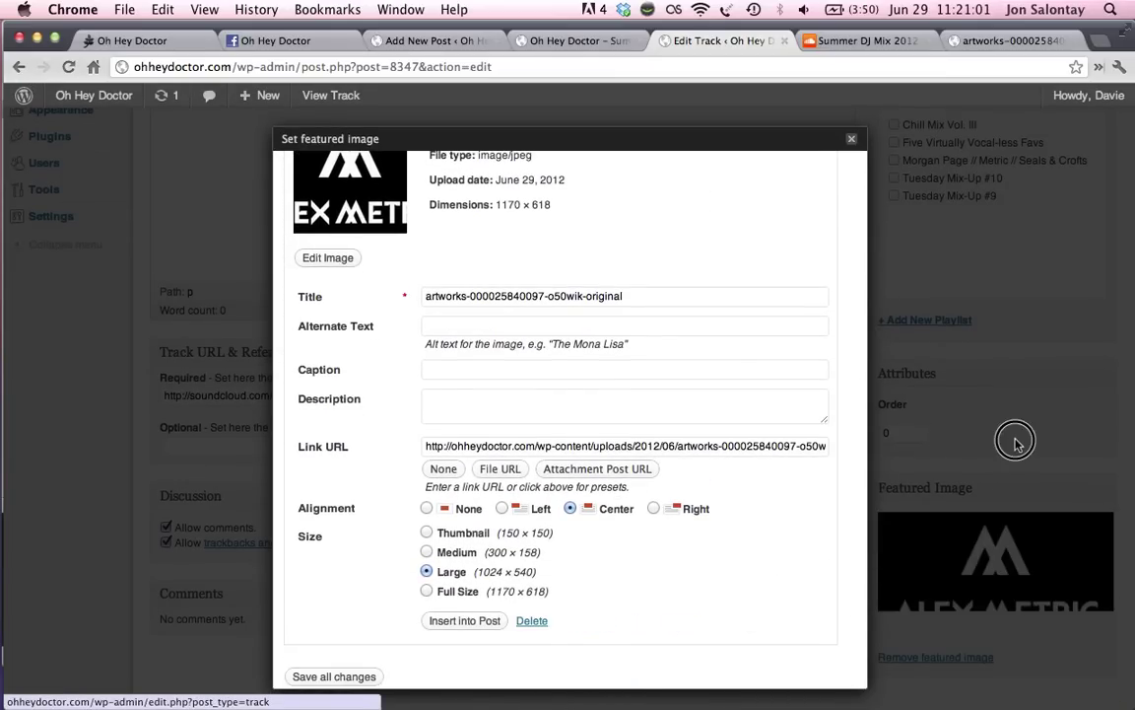
Step: Remove the featured image from the Summer DJ Mix 2012 track
scroll(1016, 447, "up", 10)
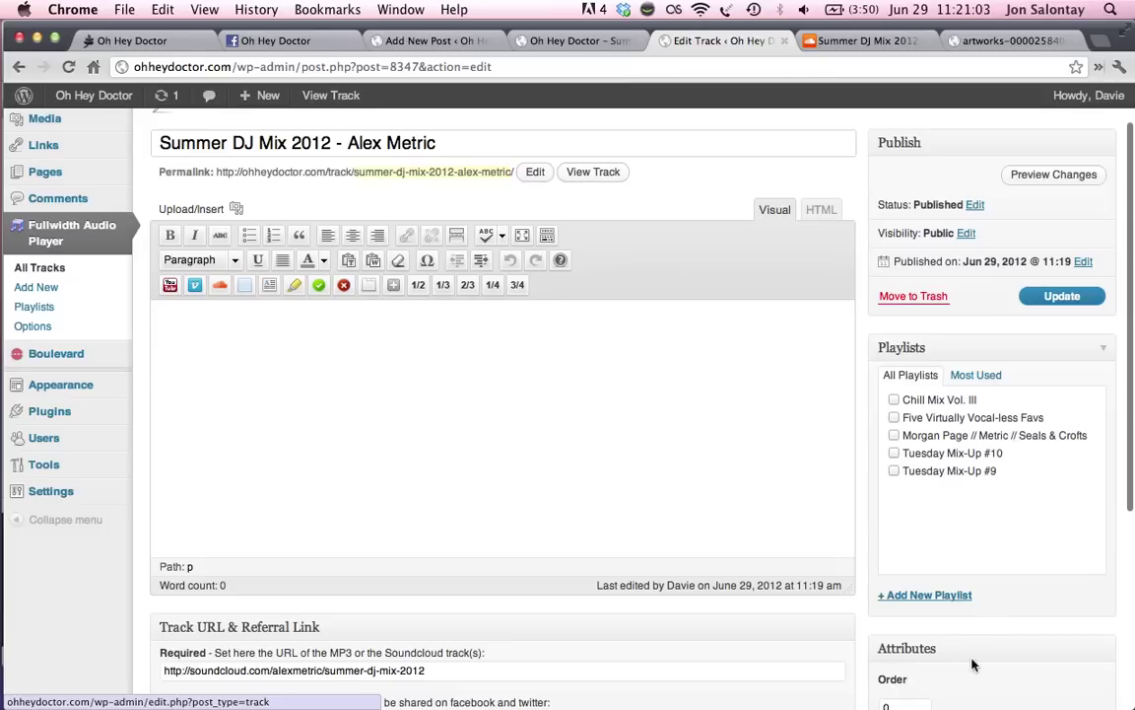
scroll(986, 592, "down", 10)
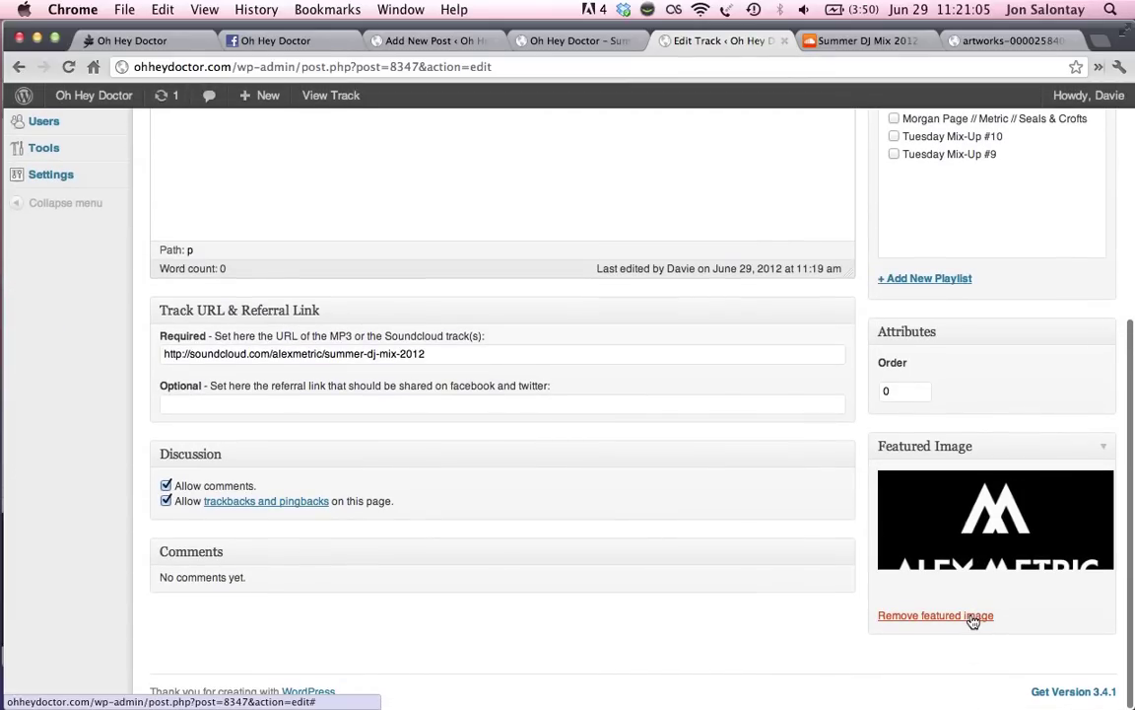
left_click(974, 616)
Step: Upload the Alex Metric artwork from the desktop again and set that copy as the track's featured image
left_click(925, 517)
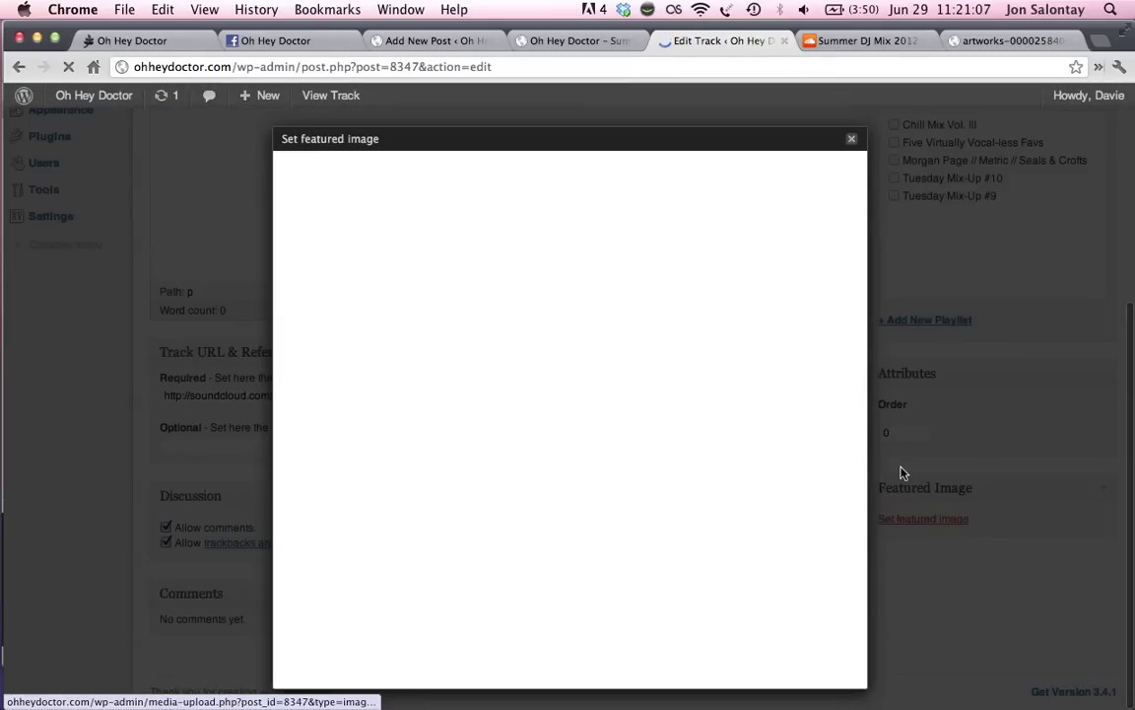
key("F11")
key("F11")
left_click_drag(1078, 653, 678, 354)
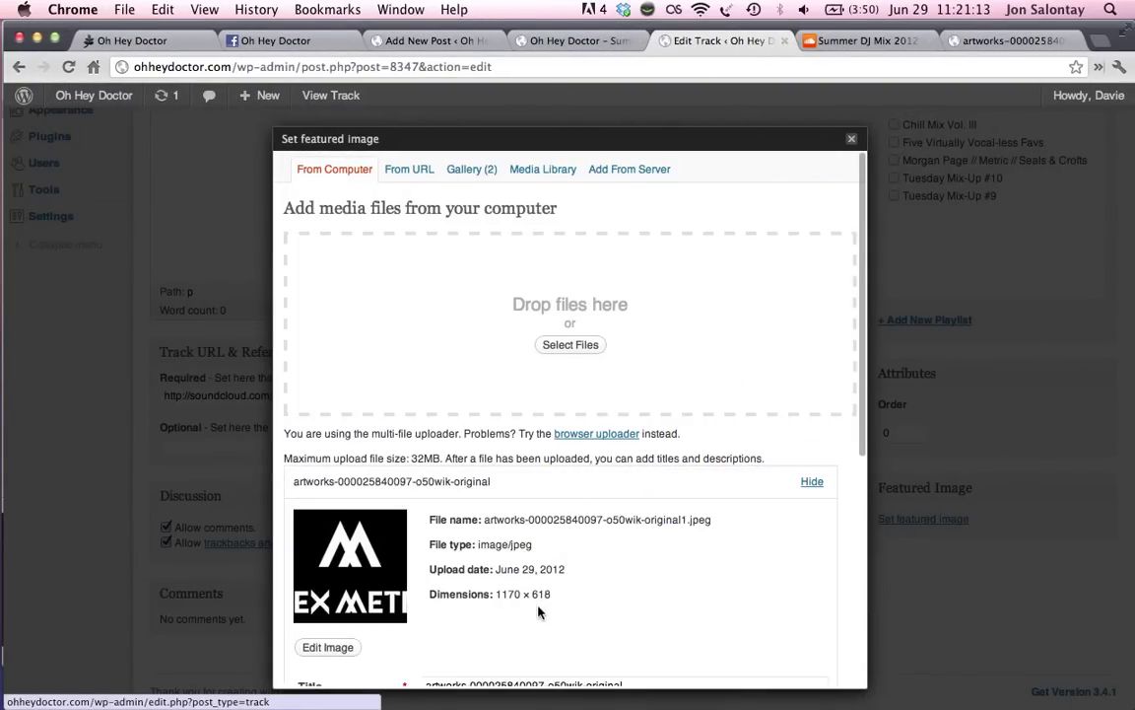
scroll(552, 513, "down", 4)
scroll(568, 661, "down", 3)
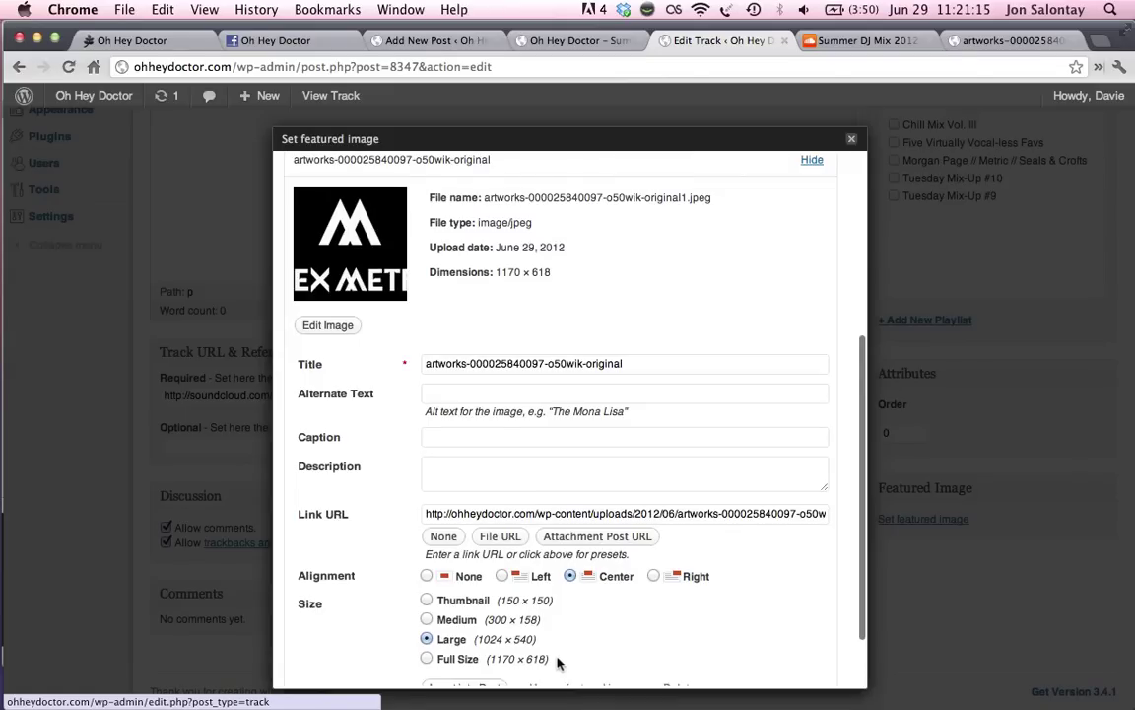
left_click(587, 631)
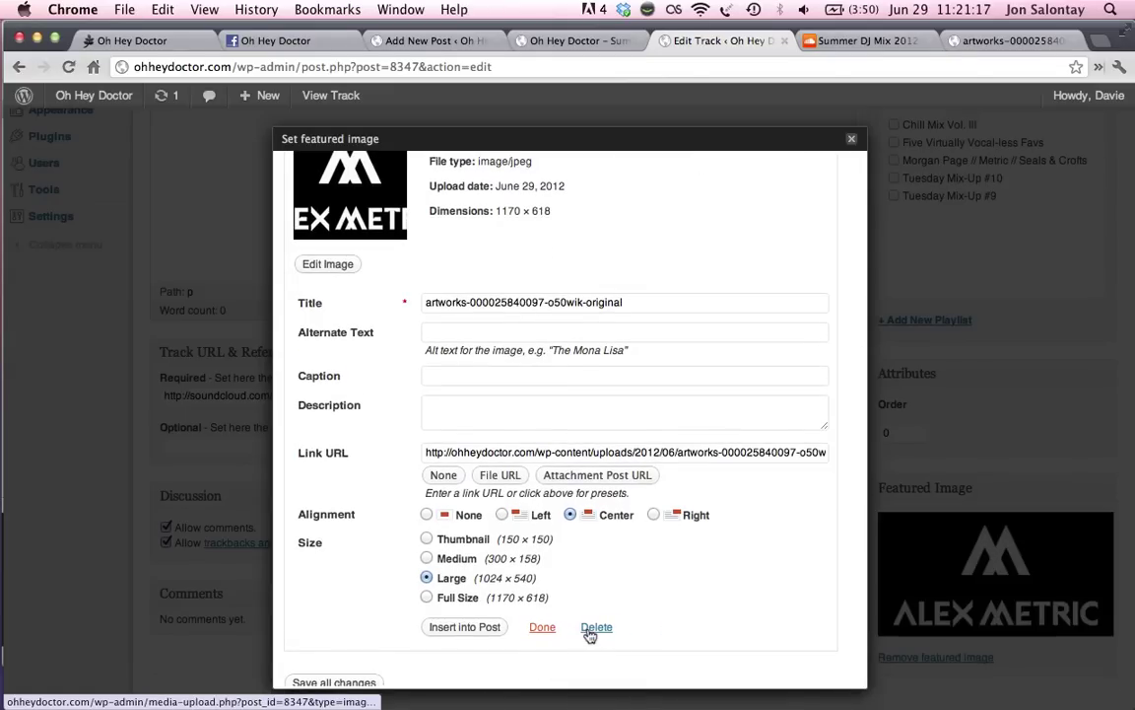
left_click(1028, 441)
Step: Update the Summer DJ Mix 2012 track with its new featured image
scroll(1028, 440, "up", 10)
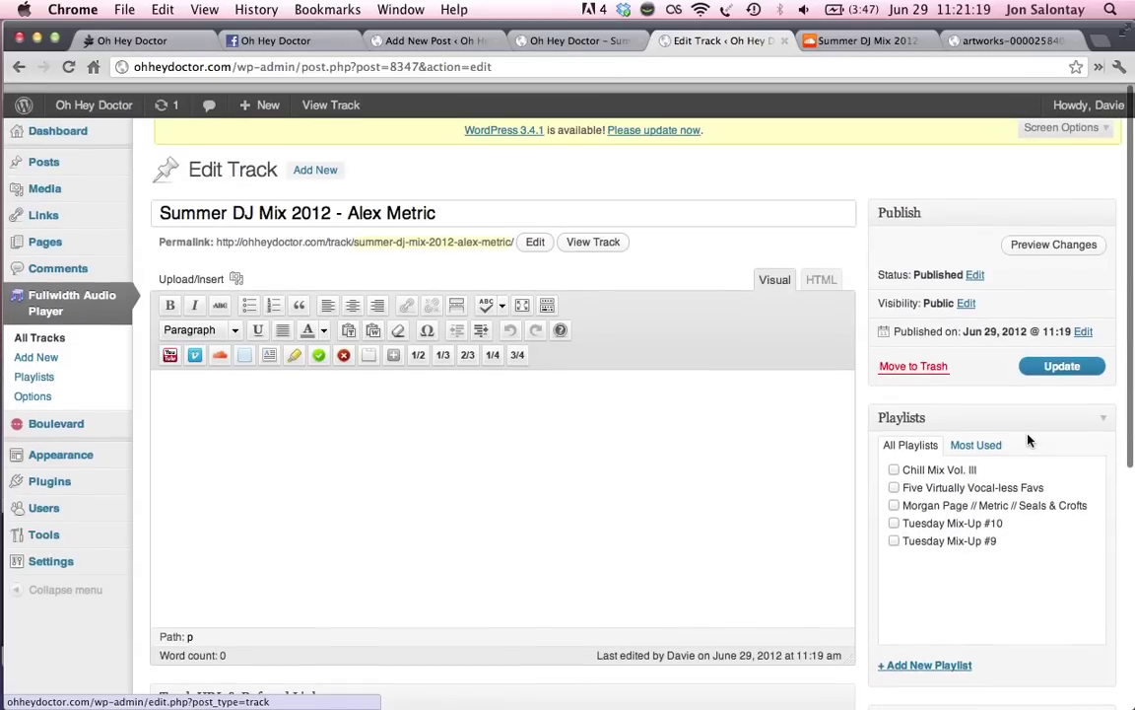
left_click(1063, 356)
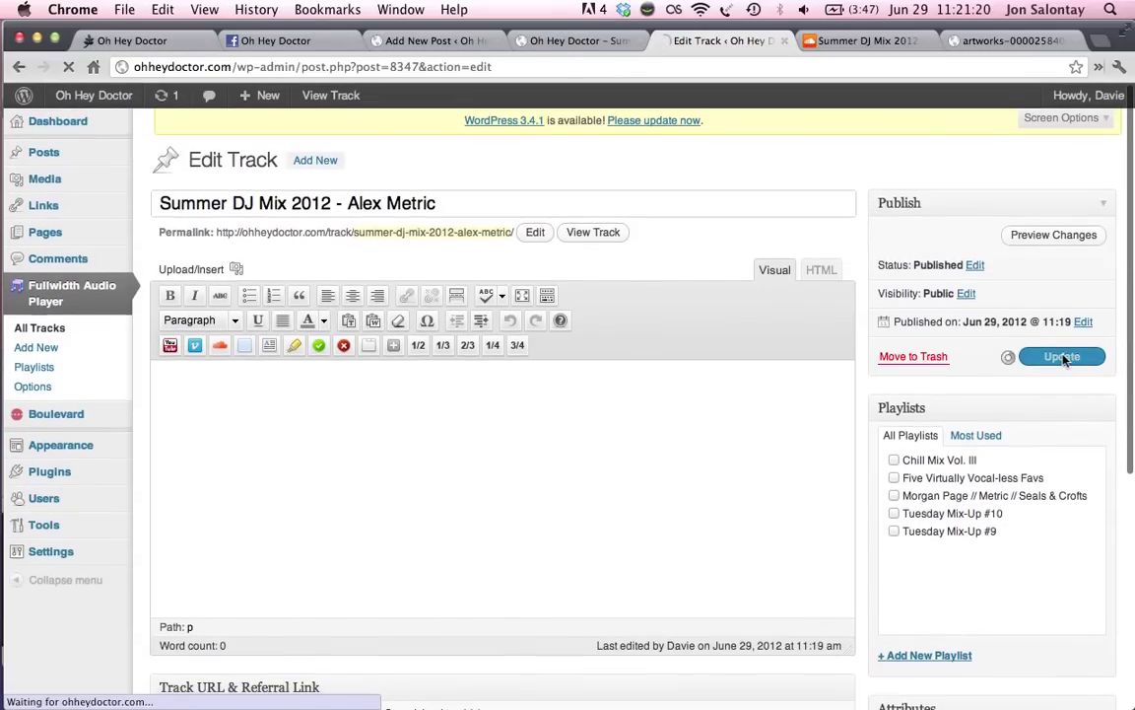
triple_click(360, 188)
Step: Preview the new post again and play its embedded Summer DJ Mix 2012 track
left_click(458, 40)
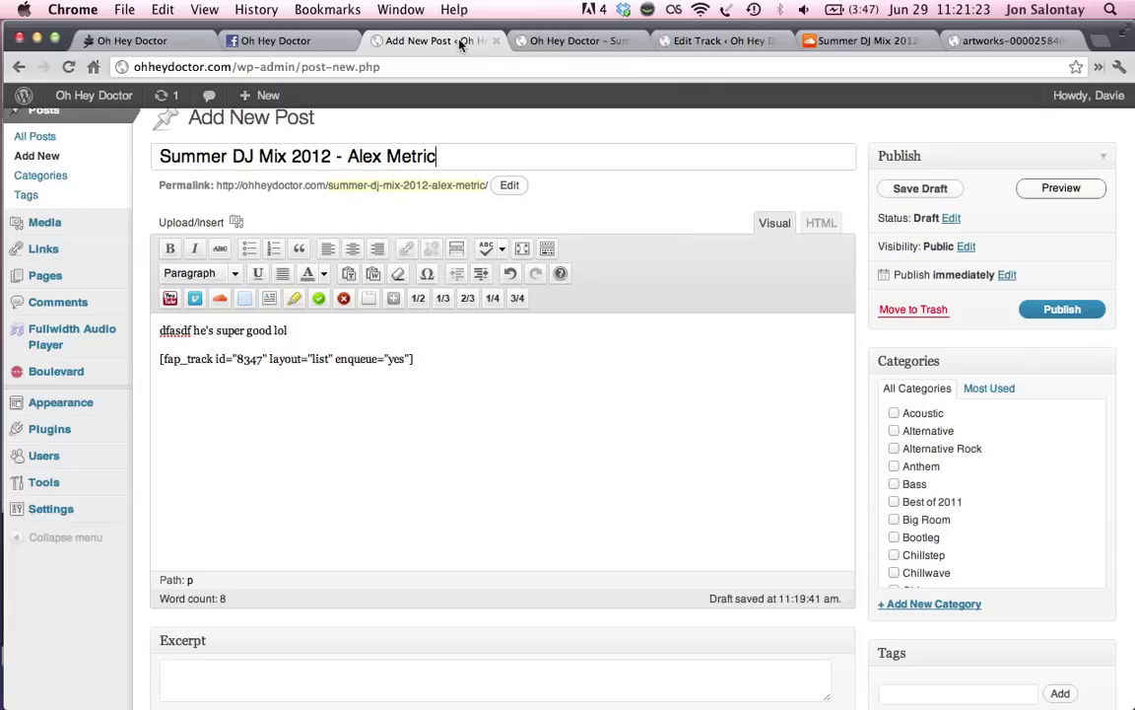
left_click(1092, 196)
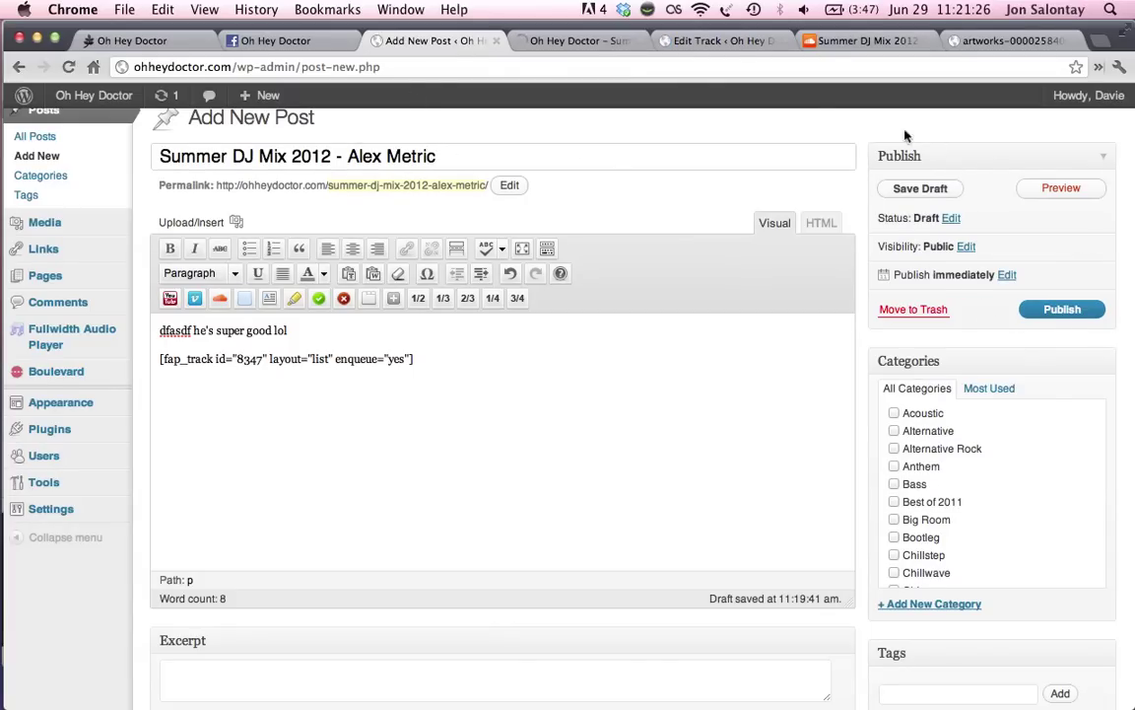
left_click(540, 40)
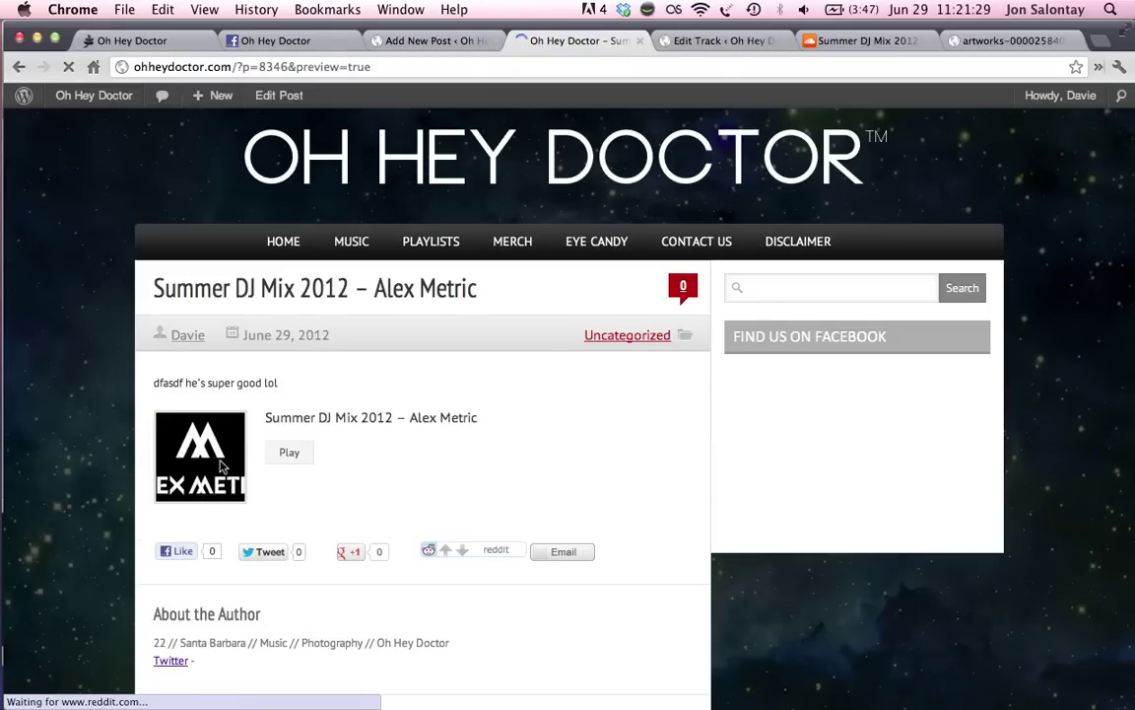
left_click(291, 453)
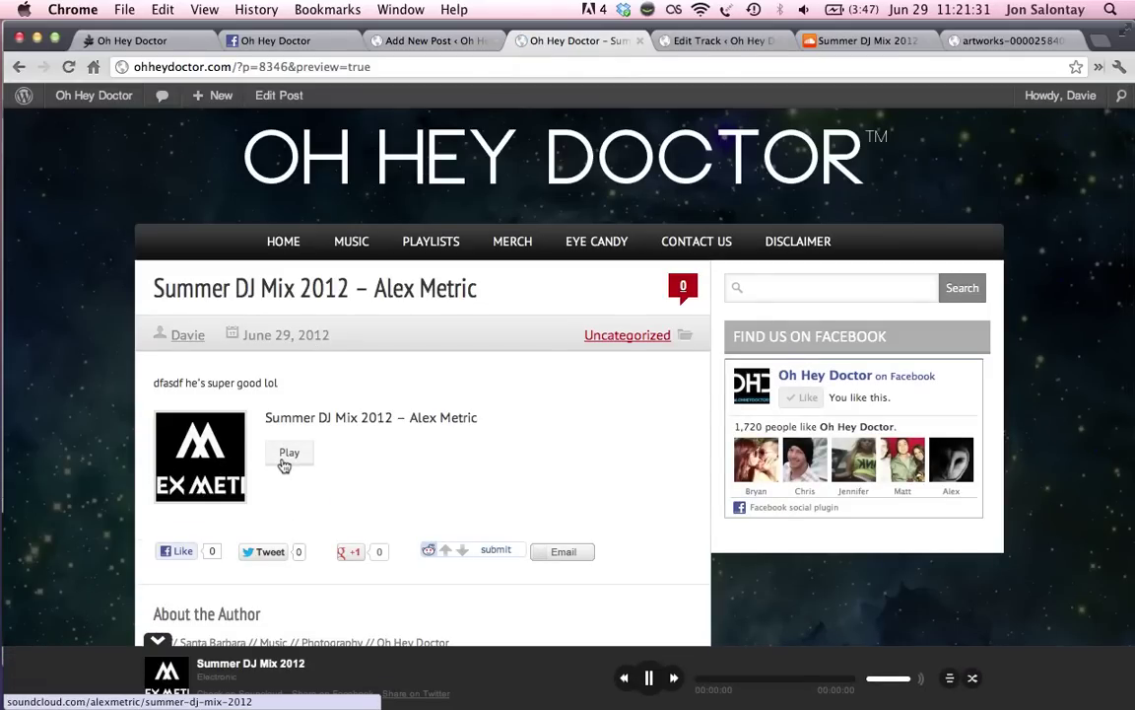